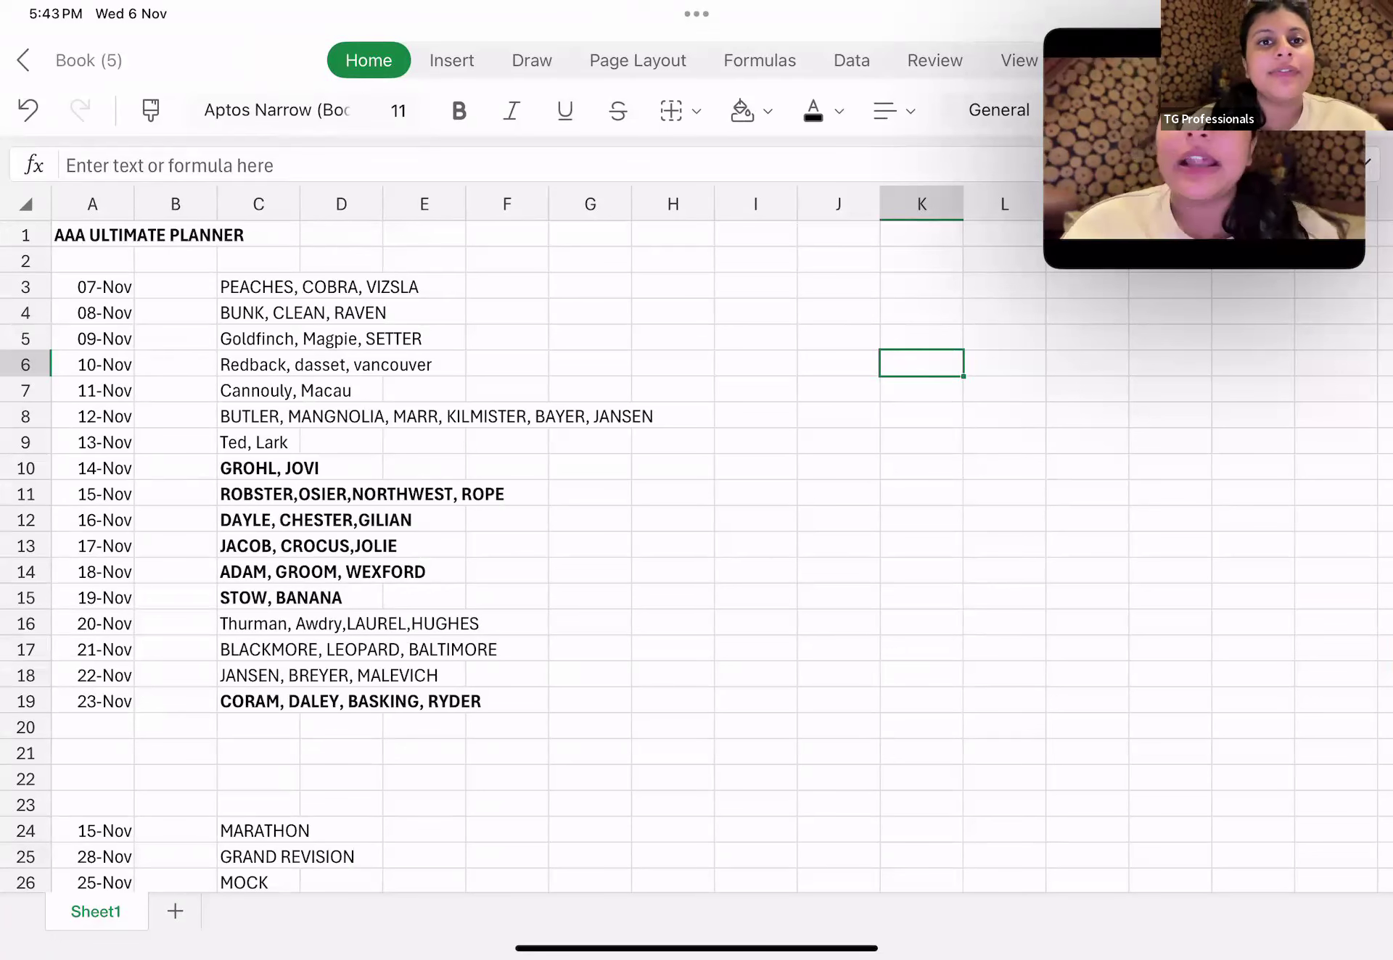
# Step: Choose the red pen and handwrite an underlined 'BPE +' above the planner
pyautogui.click(531, 60)
pyautogui.click(716, 113)
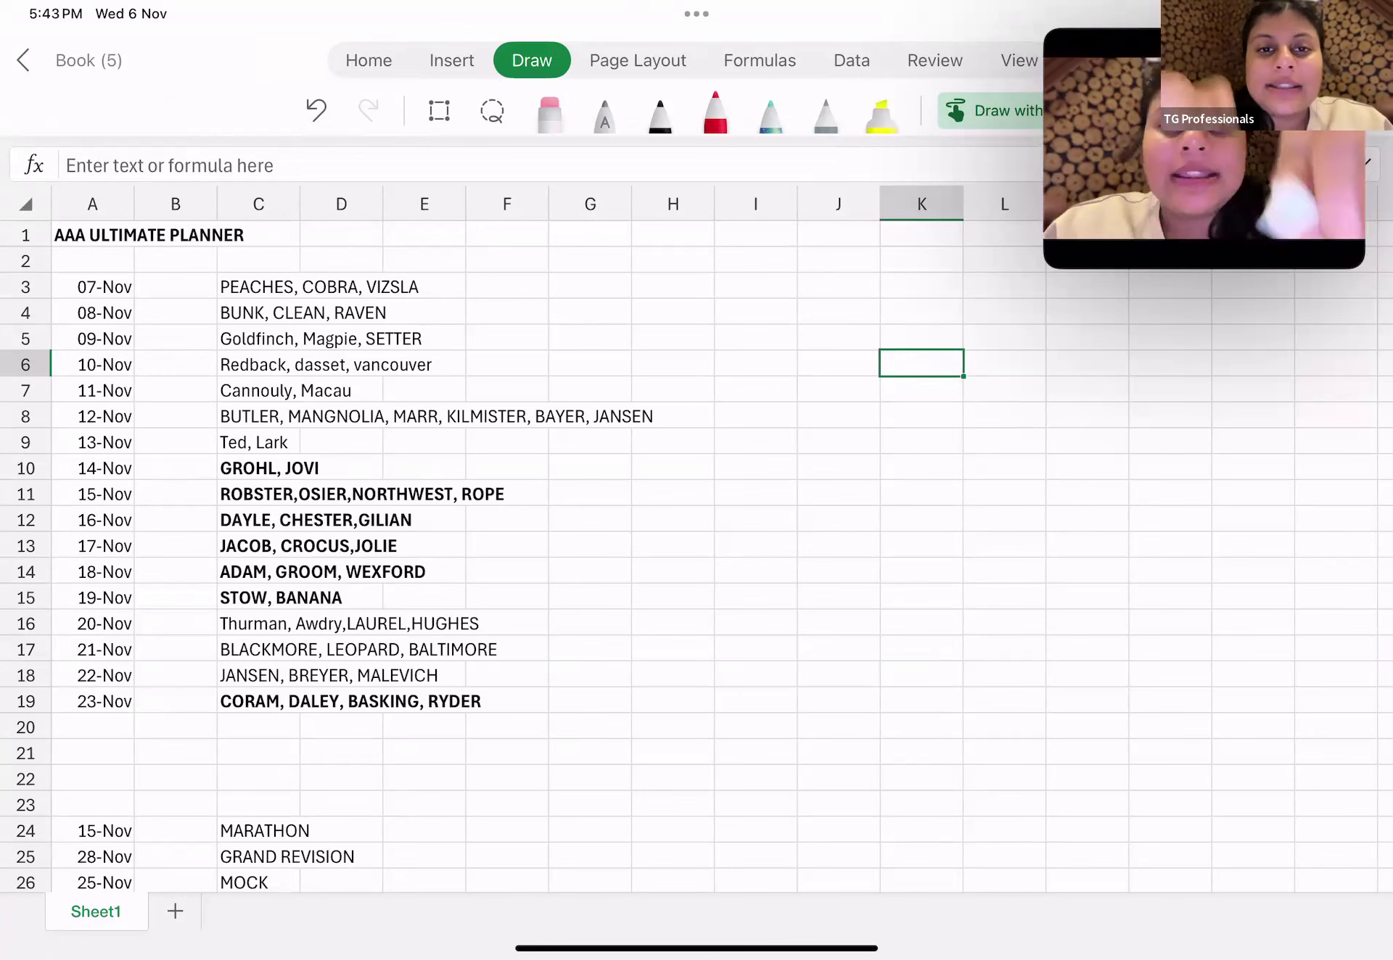
pyautogui.moveTo(547, 246); pyautogui.dragTo(565, 316)
pyautogui.moveTo(593, 244)
pyautogui.mouseDown()
pyautogui.moveTo(636, 301)
pyautogui.moveTo(666, 226)
pyautogui.mouseUp()
pyautogui.moveTo(572, 344); pyautogui.dragTo(664, 307)
pyautogui.moveTo(688, 289)
pyautogui.mouseDown()
pyautogui.moveTo(718, 269)
pyautogui.moveTo(712, 316)
pyautogui.moveTo(768, 321)
pyautogui.moveTo(800, 306)
pyautogui.moveTo(833, 239)
pyautogui.moveTo(887, 309)
pyautogui.moveTo(827, 369)
pyautogui.moveTo(936, 304)
pyautogui.moveTo(968, 327)
pyautogui.mouseUp()
# Step: Write 'Study Hub', tick the PEACHES row, and brace rows 9–16
pyautogui.moveTo(868, 379); pyautogui.dragTo(968, 328)
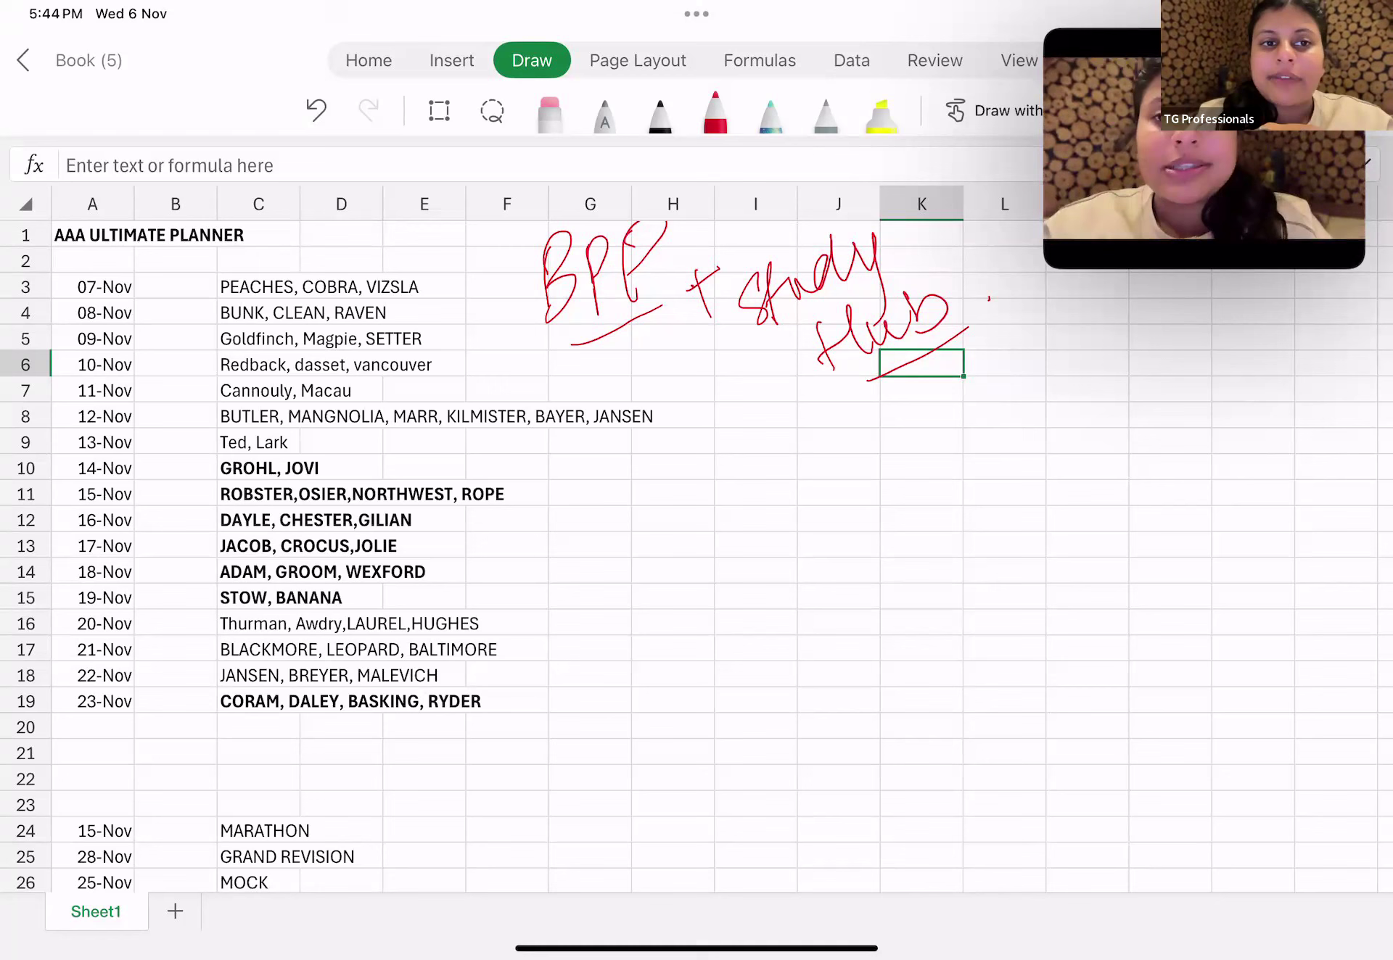
pyautogui.moveTo(215, 289); pyautogui.dragTo(283, 264)
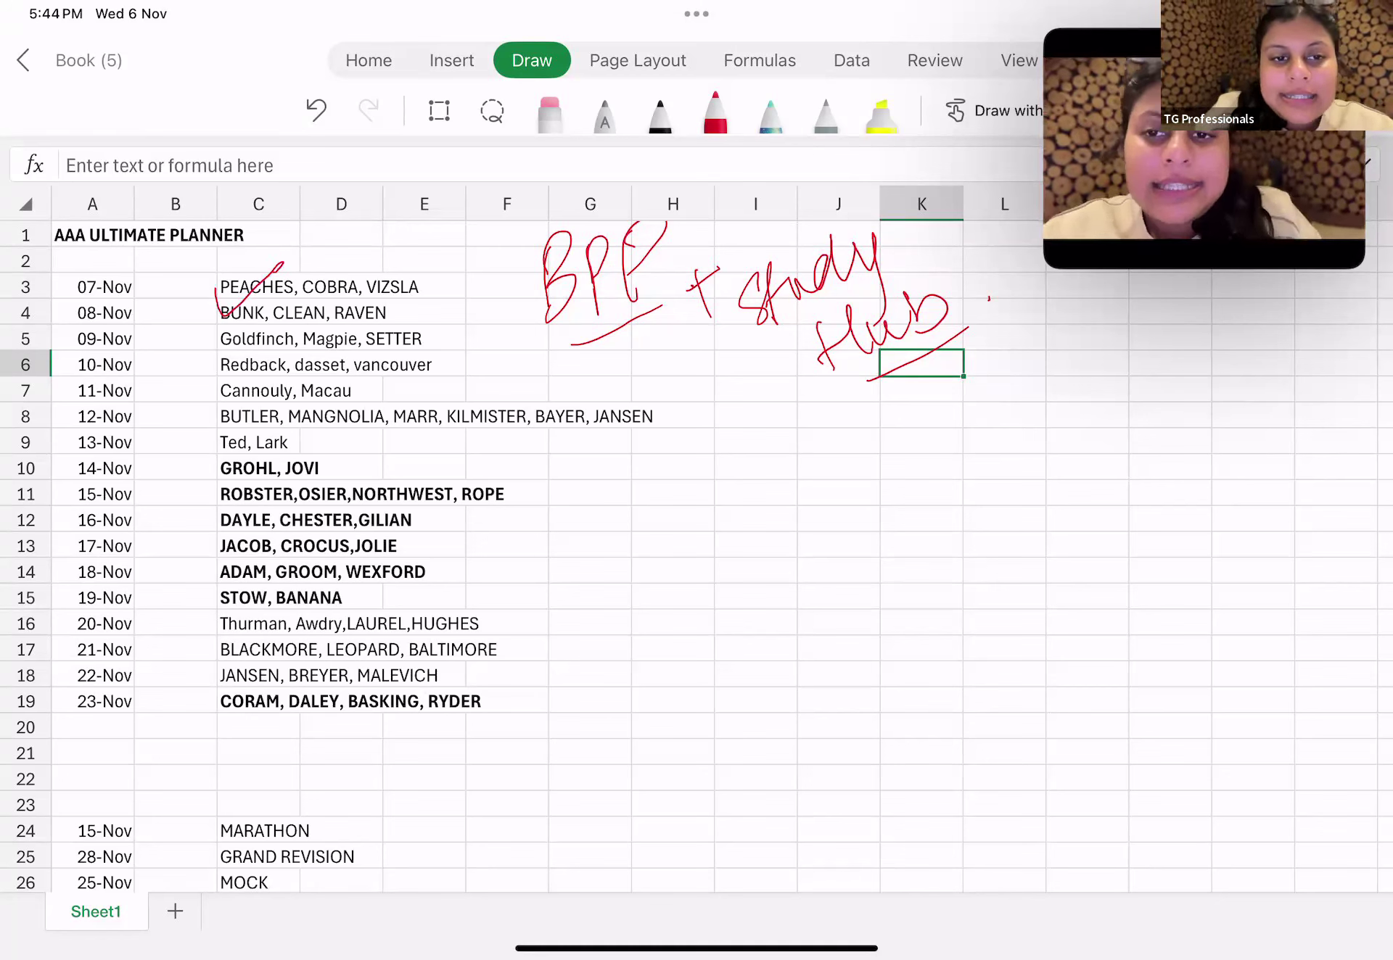
pyautogui.moveTo(553, 448); pyautogui.dragTo(526, 740)
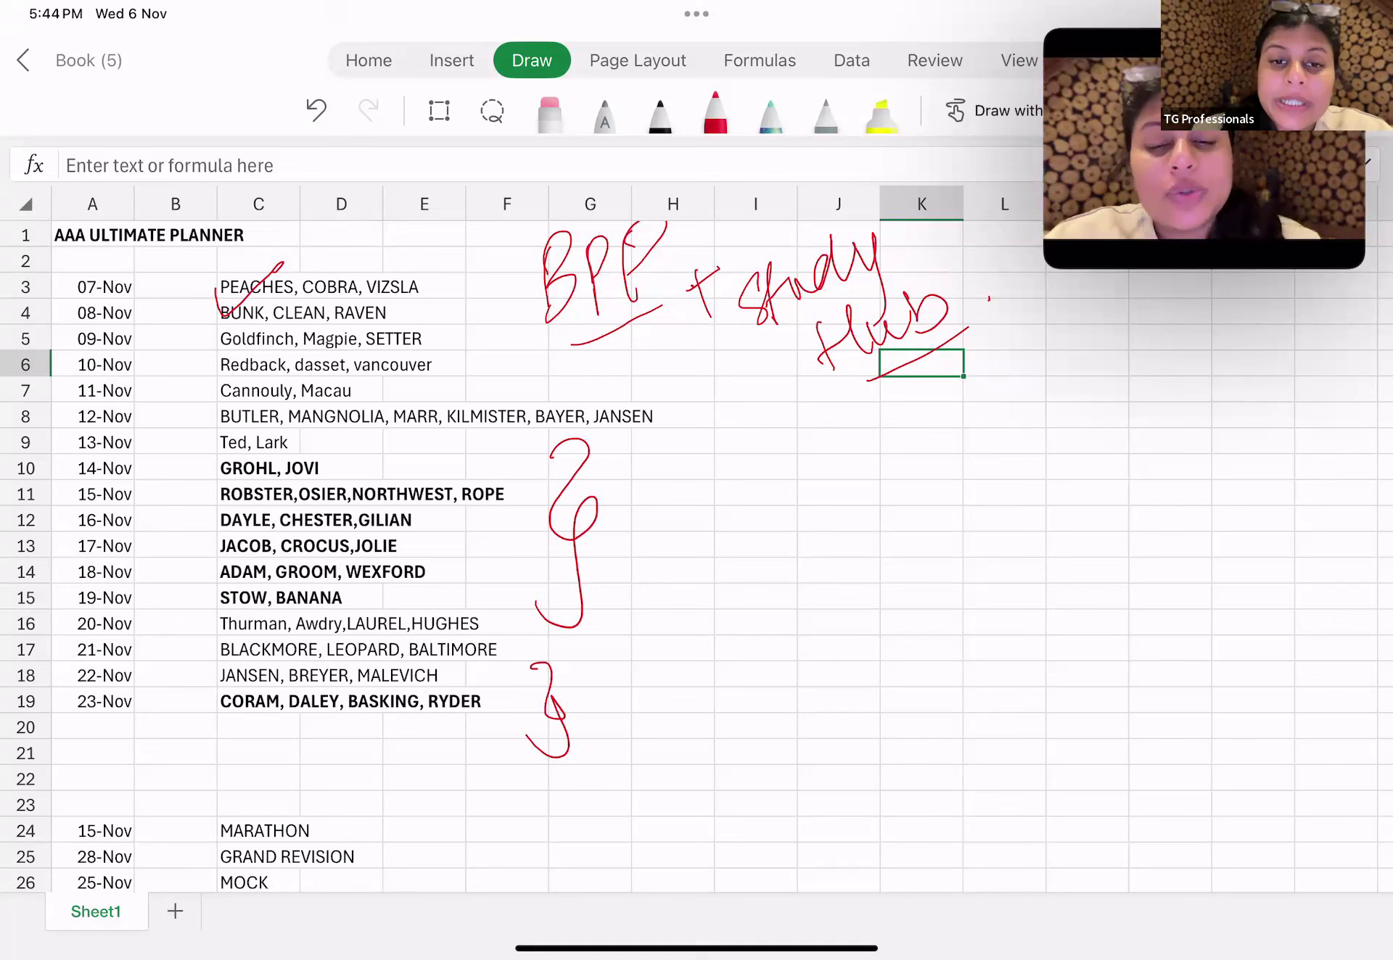
# Step: Draw a red arrow toward the BPE note, then write an underlined, ticked note beside the brace
pyautogui.moveTo(640, 327)
pyautogui.mouseDown()
pyautogui.moveTo(590, 405)
pyautogui.moveTo(799, 359)
pyautogui.moveTo(783, 386)
pyautogui.mouseUp()
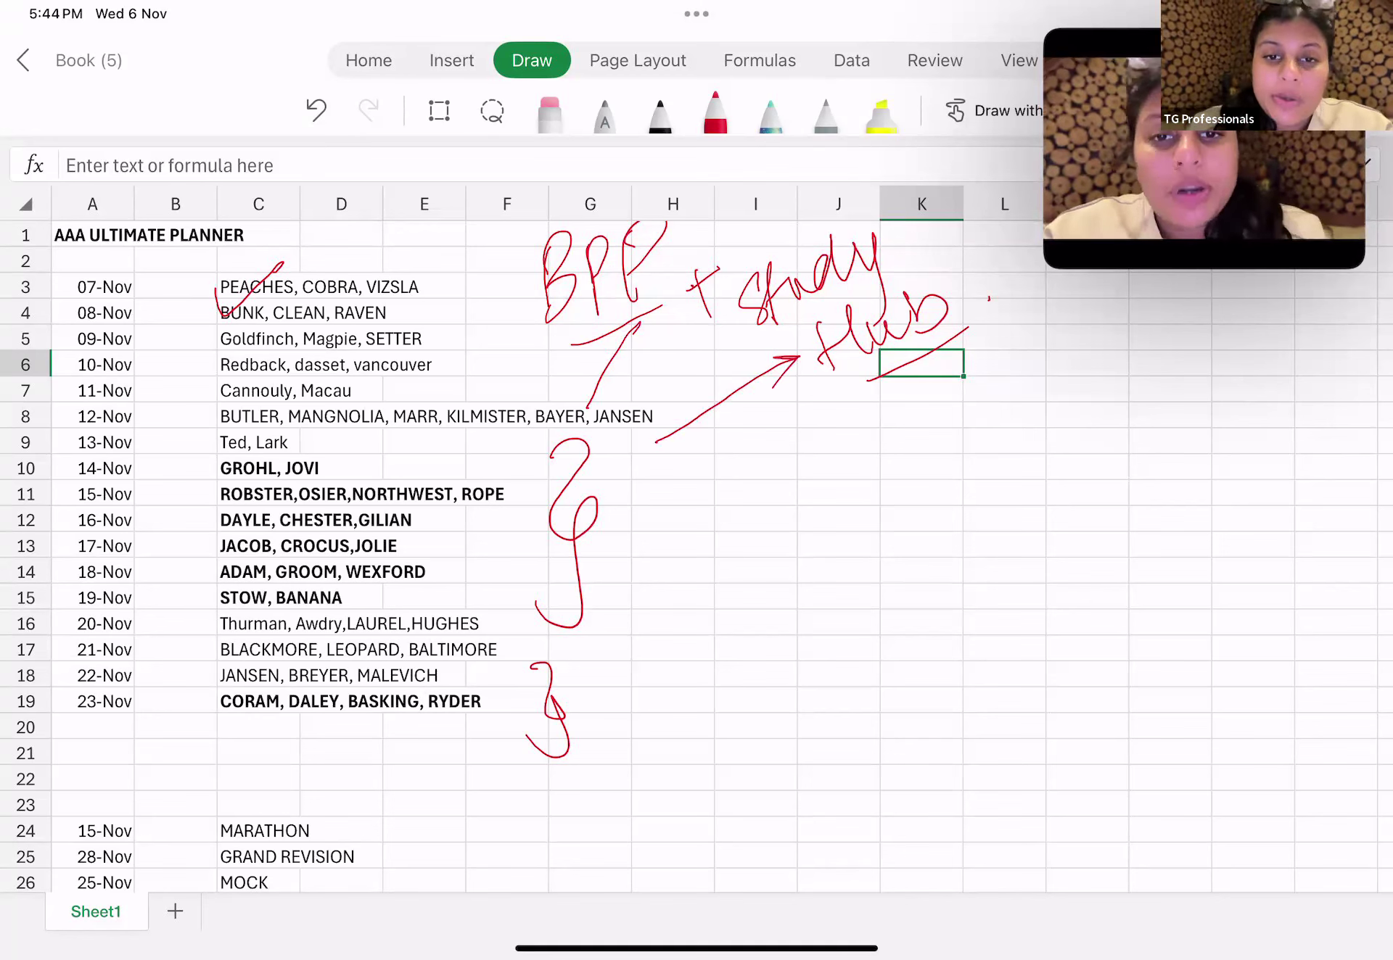
pyautogui.moveTo(673, 492)
pyautogui.mouseDown()
pyautogui.moveTo(684, 558)
pyautogui.moveTo(755, 533)
pyautogui.moveTo(779, 577)
pyautogui.mouseUp()
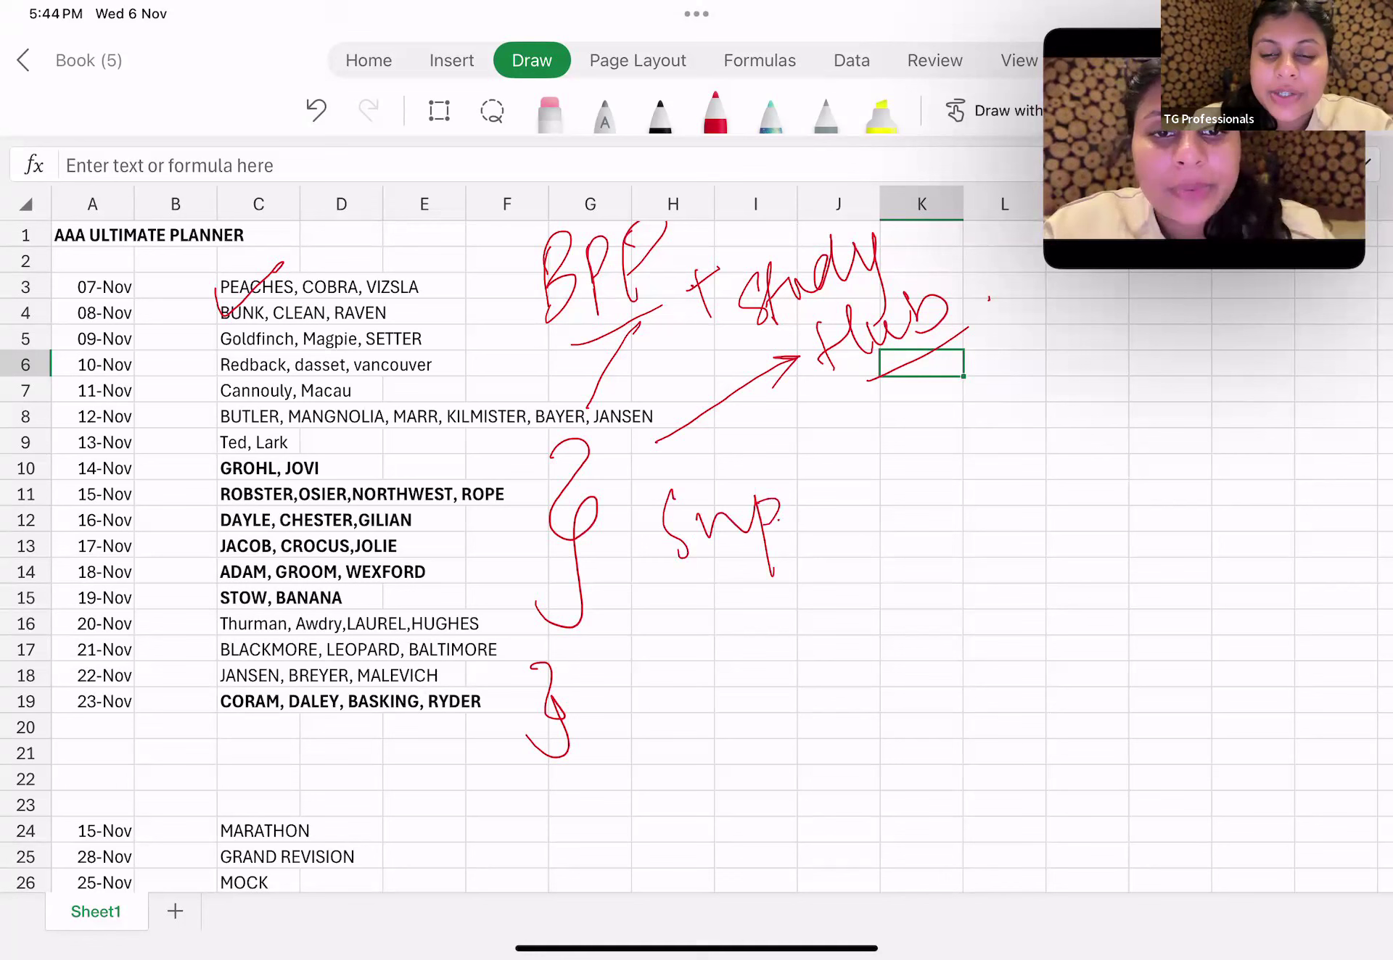
pyautogui.moveTo(777, 512)
pyautogui.mouseDown()
pyautogui.moveTo(845, 492)
pyautogui.moveTo(818, 533)
pyautogui.mouseUp()
pyautogui.moveTo(846, 457)
pyautogui.mouseDown()
pyautogui.moveTo(882, 518)
pyautogui.moveTo(918, 457)
pyautogui.mouseUp()
pyautogui.moveTo(985, 496); pyautogui.dragTo(764, 599)
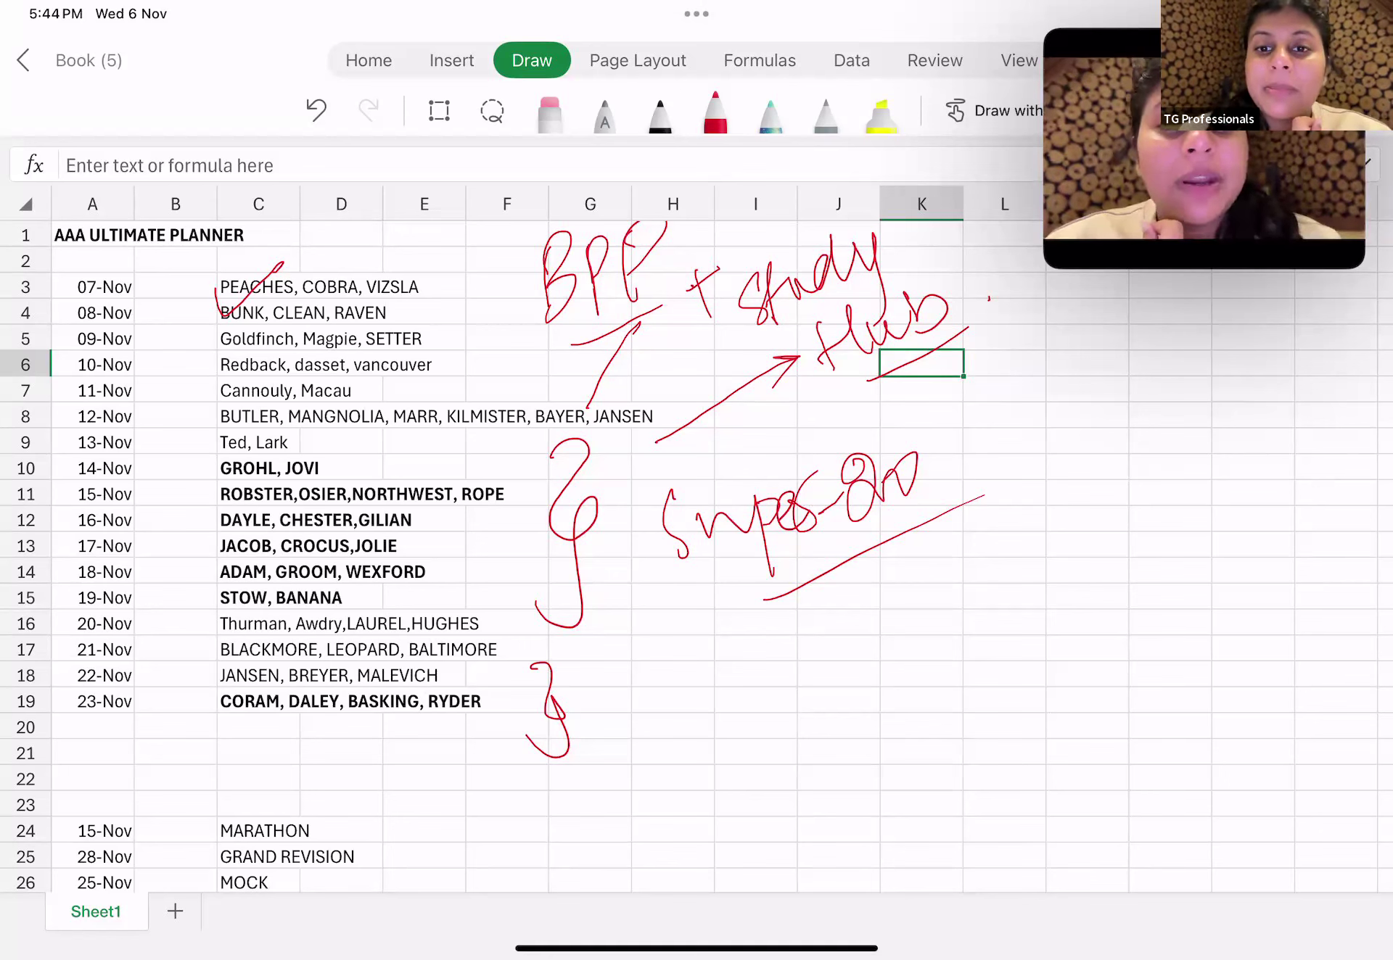
pyautogui.moveTo(1012, 470); pyautogui.dragTo(1109, 428)
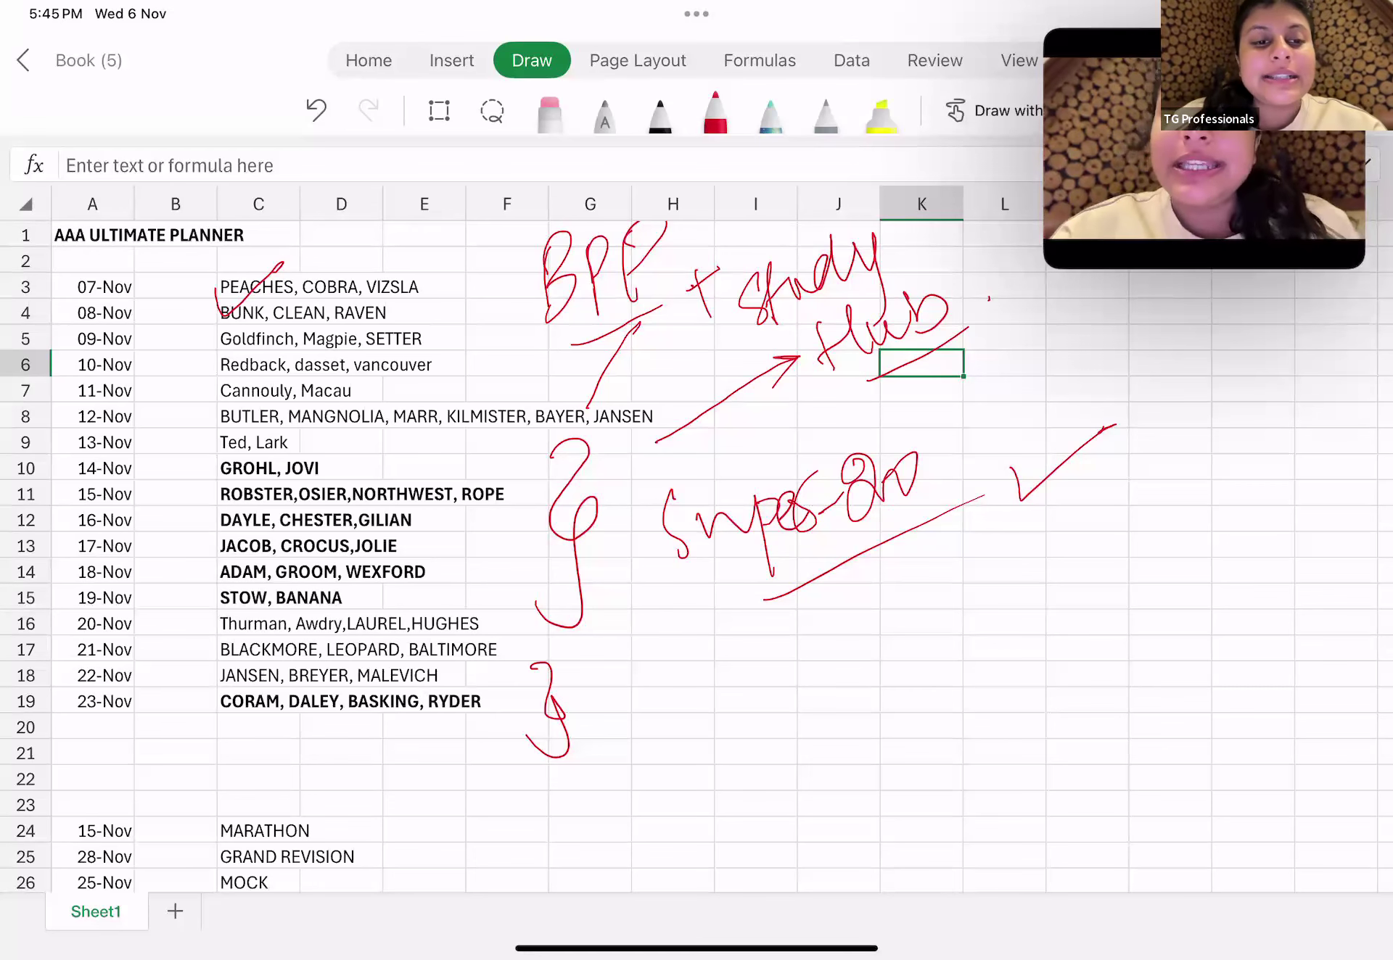
pyautogui.scroll(-3, 696, 545)
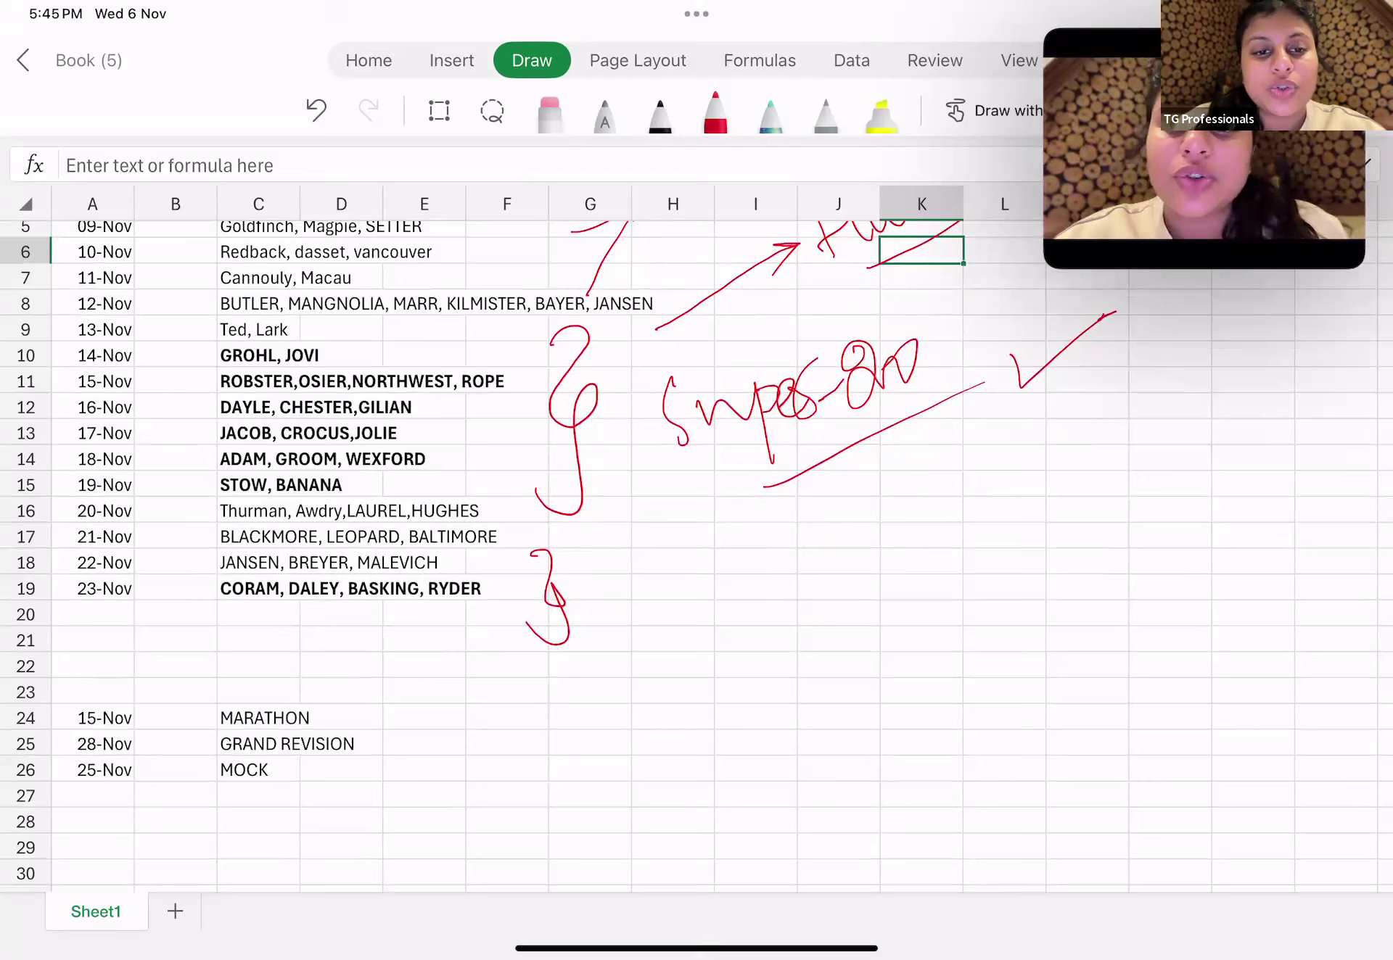
pyautogui.scroll(3, 697, 545)
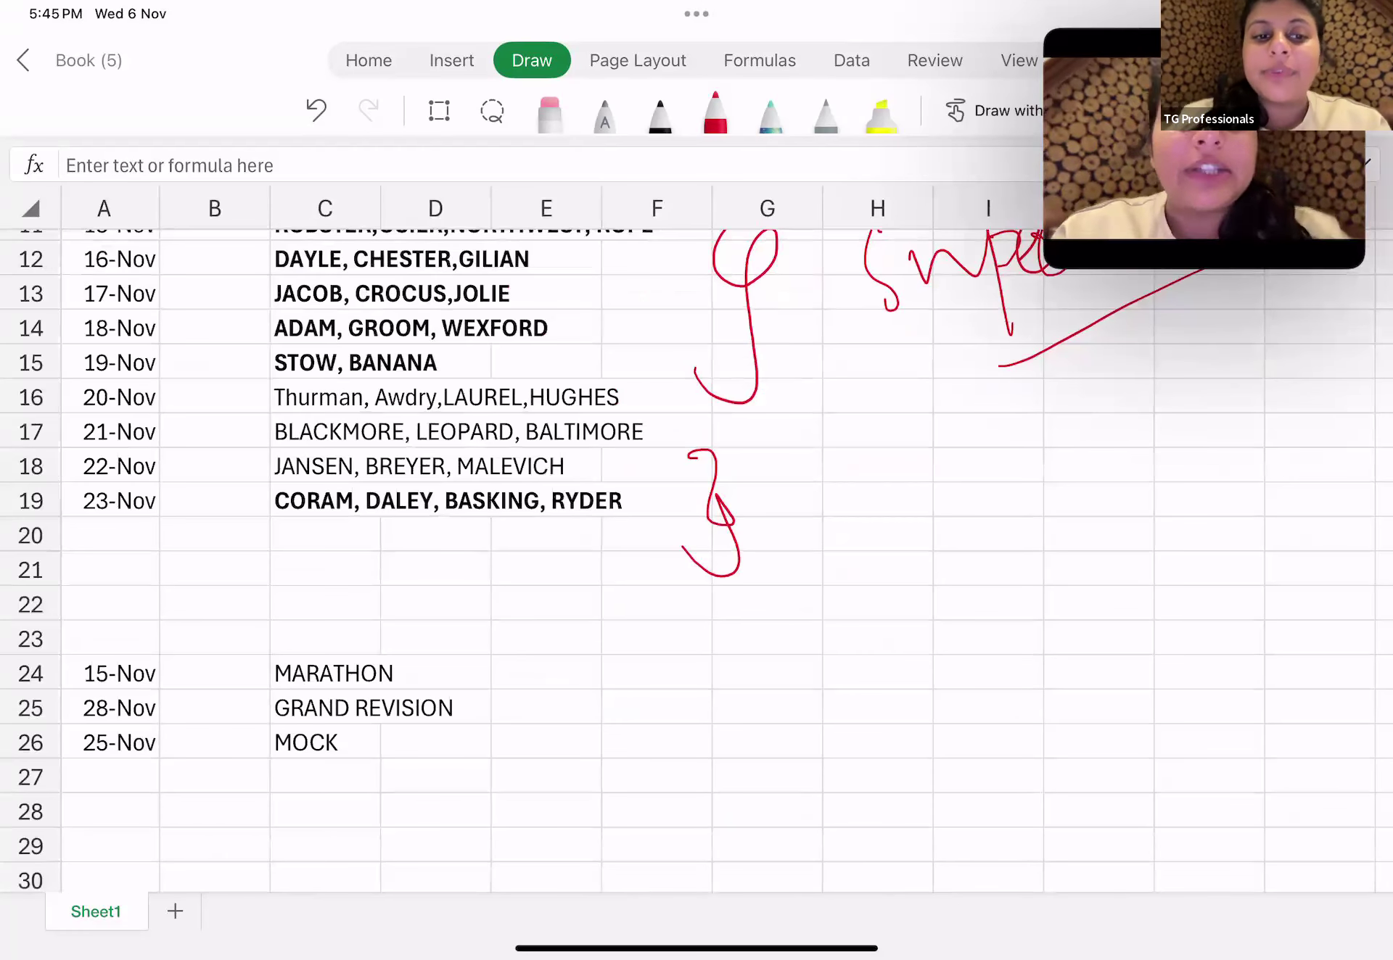
# Step: Draw a lettered arrow at MARATHON and tick the GRAND REVISION and MOCK rows
pyautogui.moveTo(422, 553); pyautogui.dragTo(365, 654)
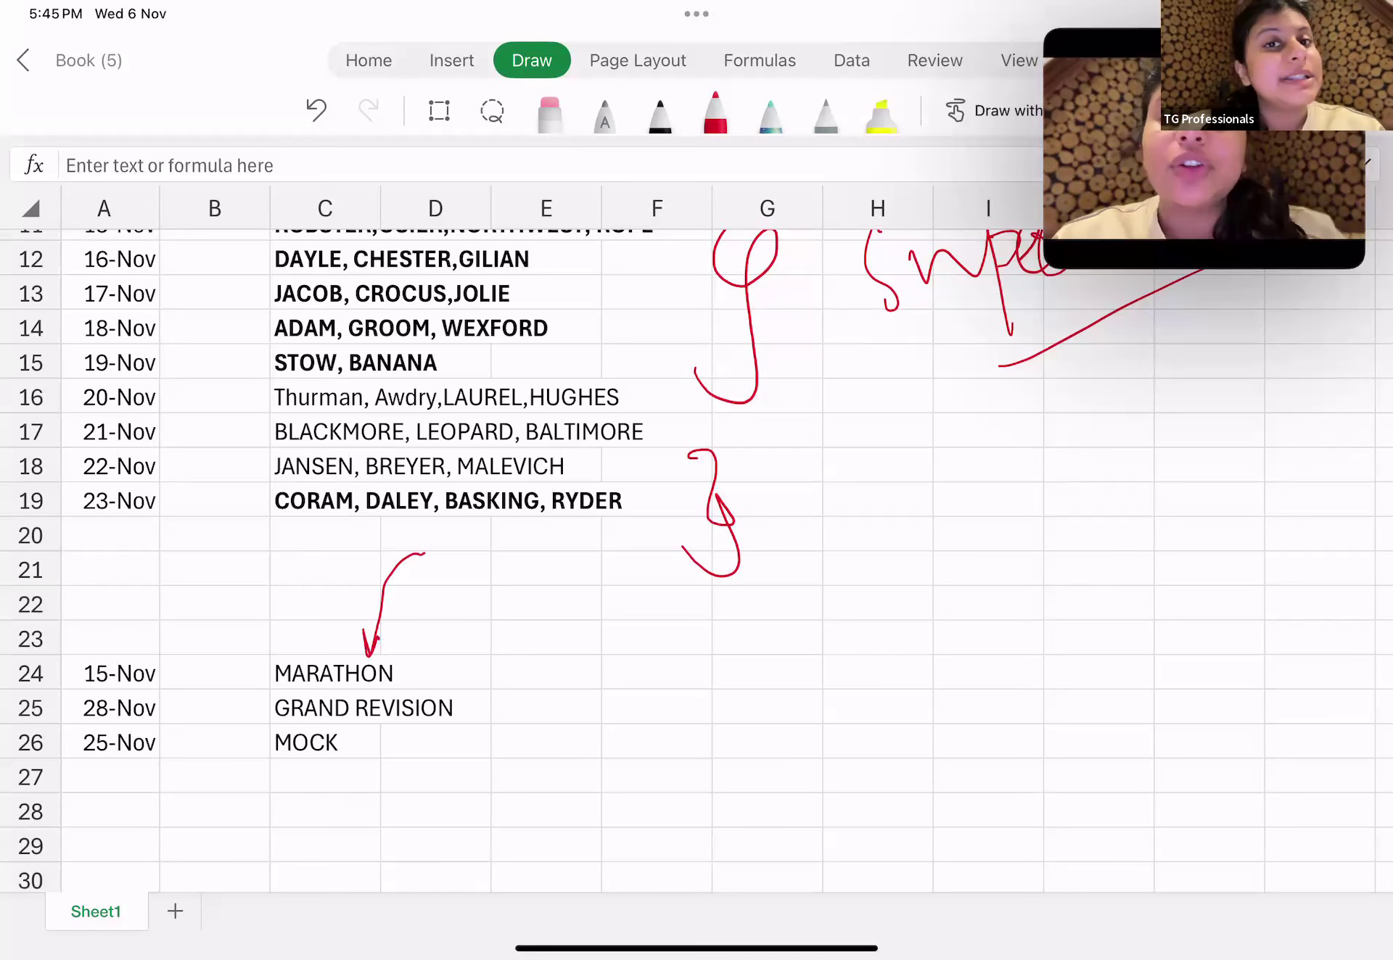
pyautogui.moveTo(435, 601)
pyautogui.mouseDown()
pyautogui.moveTo(436, 666)
pyautogui.moveTo(441, 617)
pyautogui.moveTo(485, 653)
pyautogui.moveTo(500, 532)
pyautogui.mouseUp()
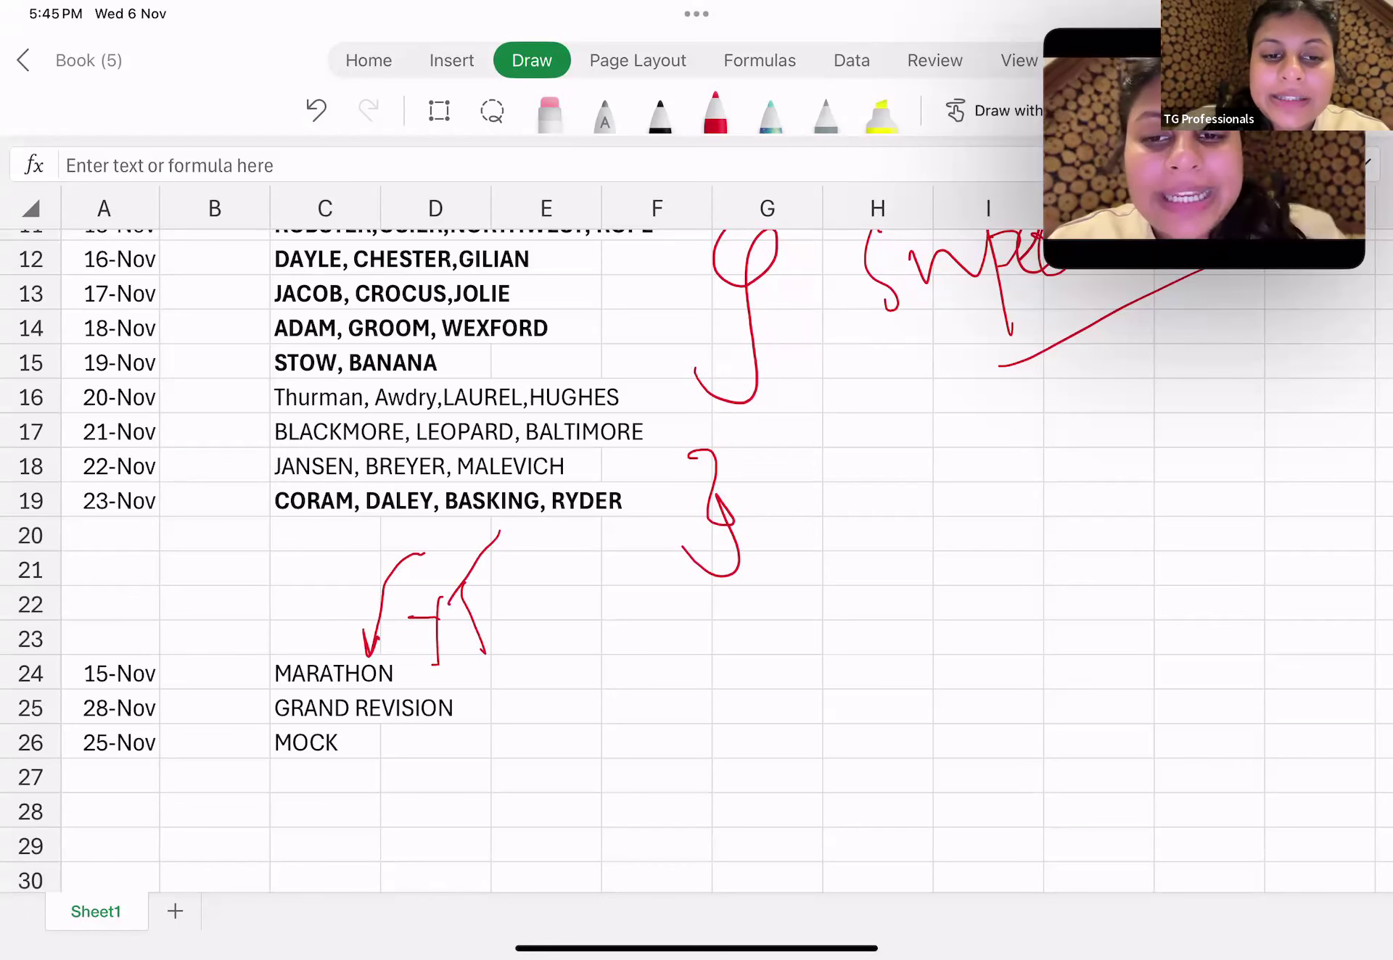
pyautogui.moveTo(470, 717); pyautogui.dragTo(522, 692)
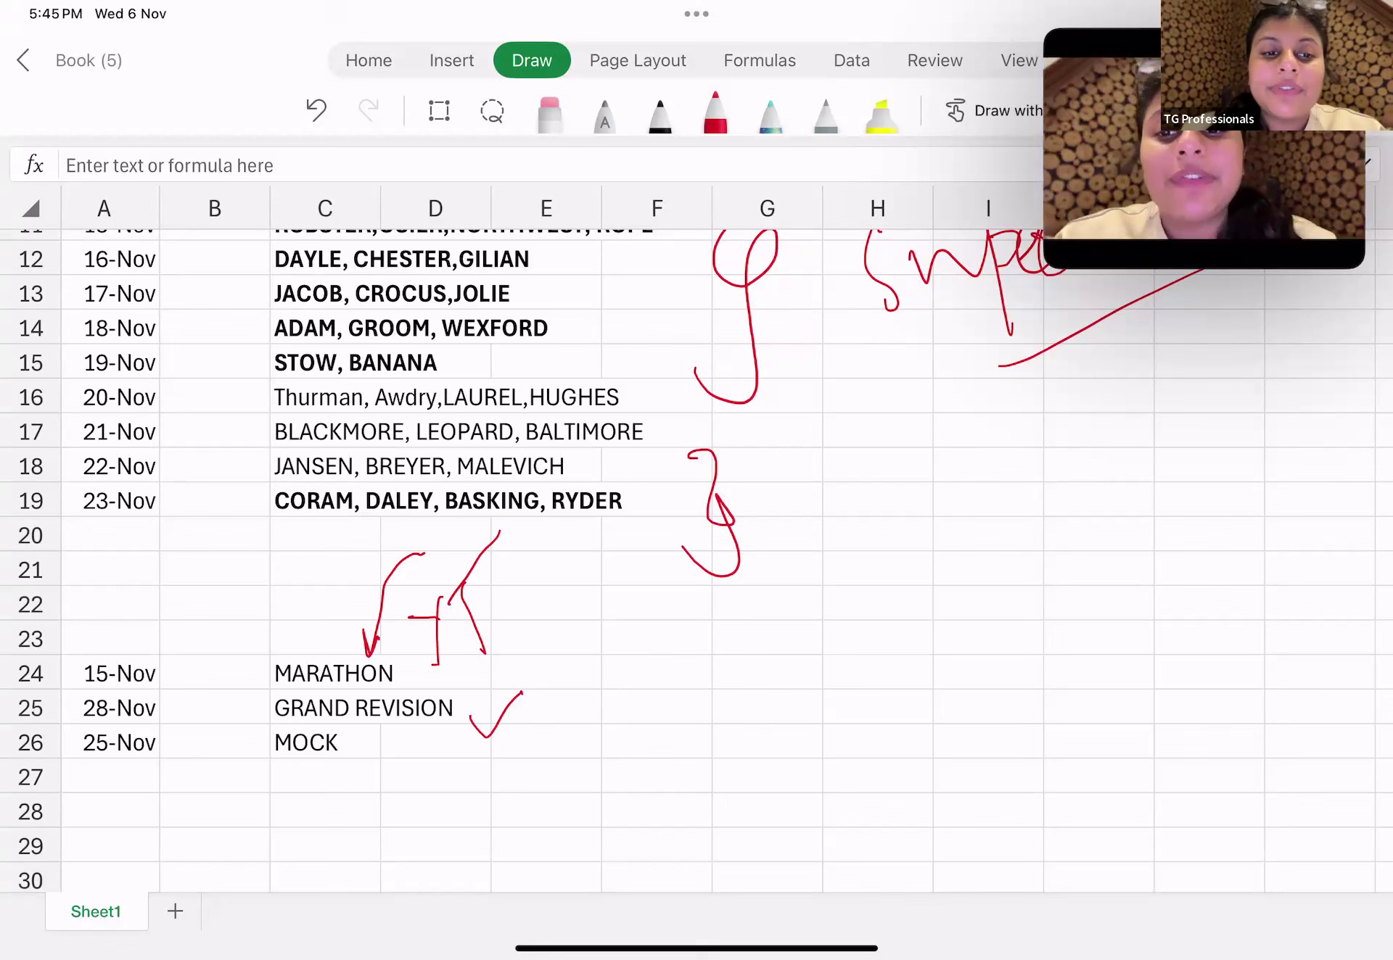
pyautogui.moveTo(300, 756); pyautogui.dragTo(357, 706)
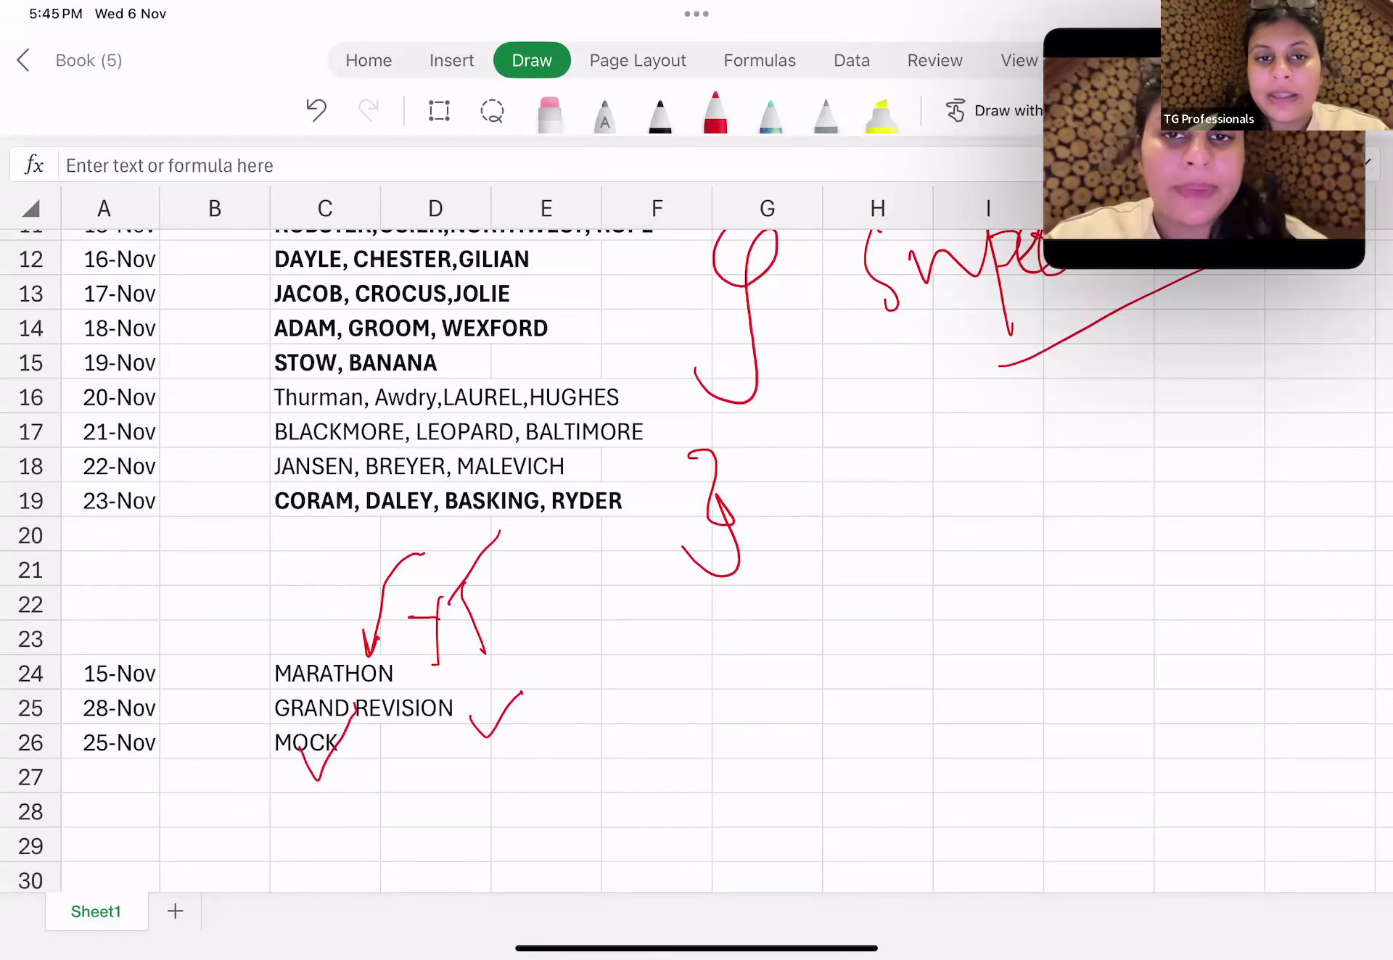
pyautogui.scroll(8, 697, 545)
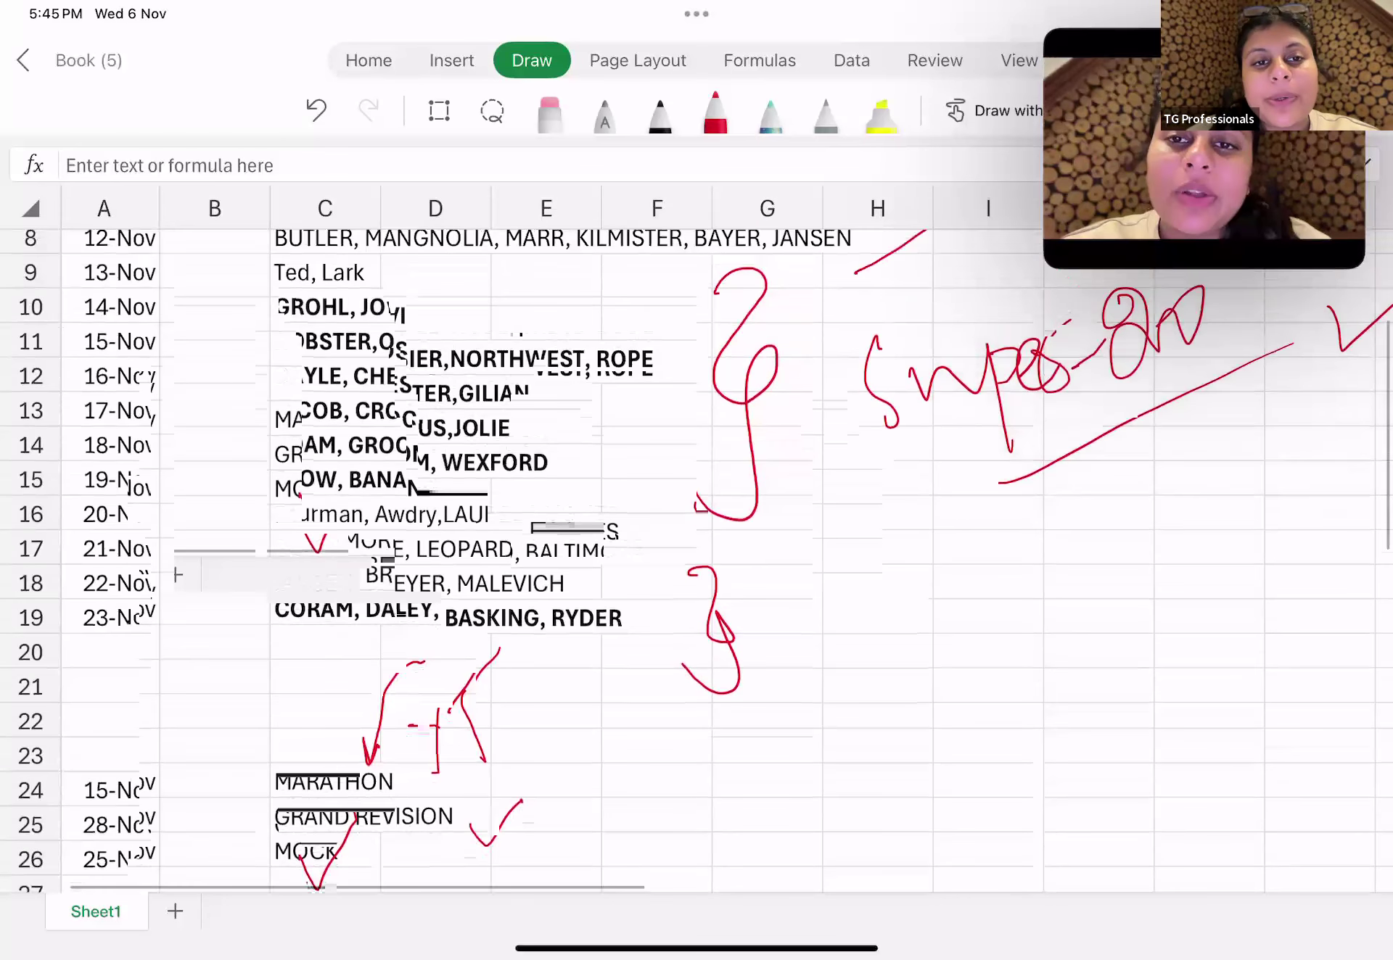
pyautogui.scroll(1, 696, 544)
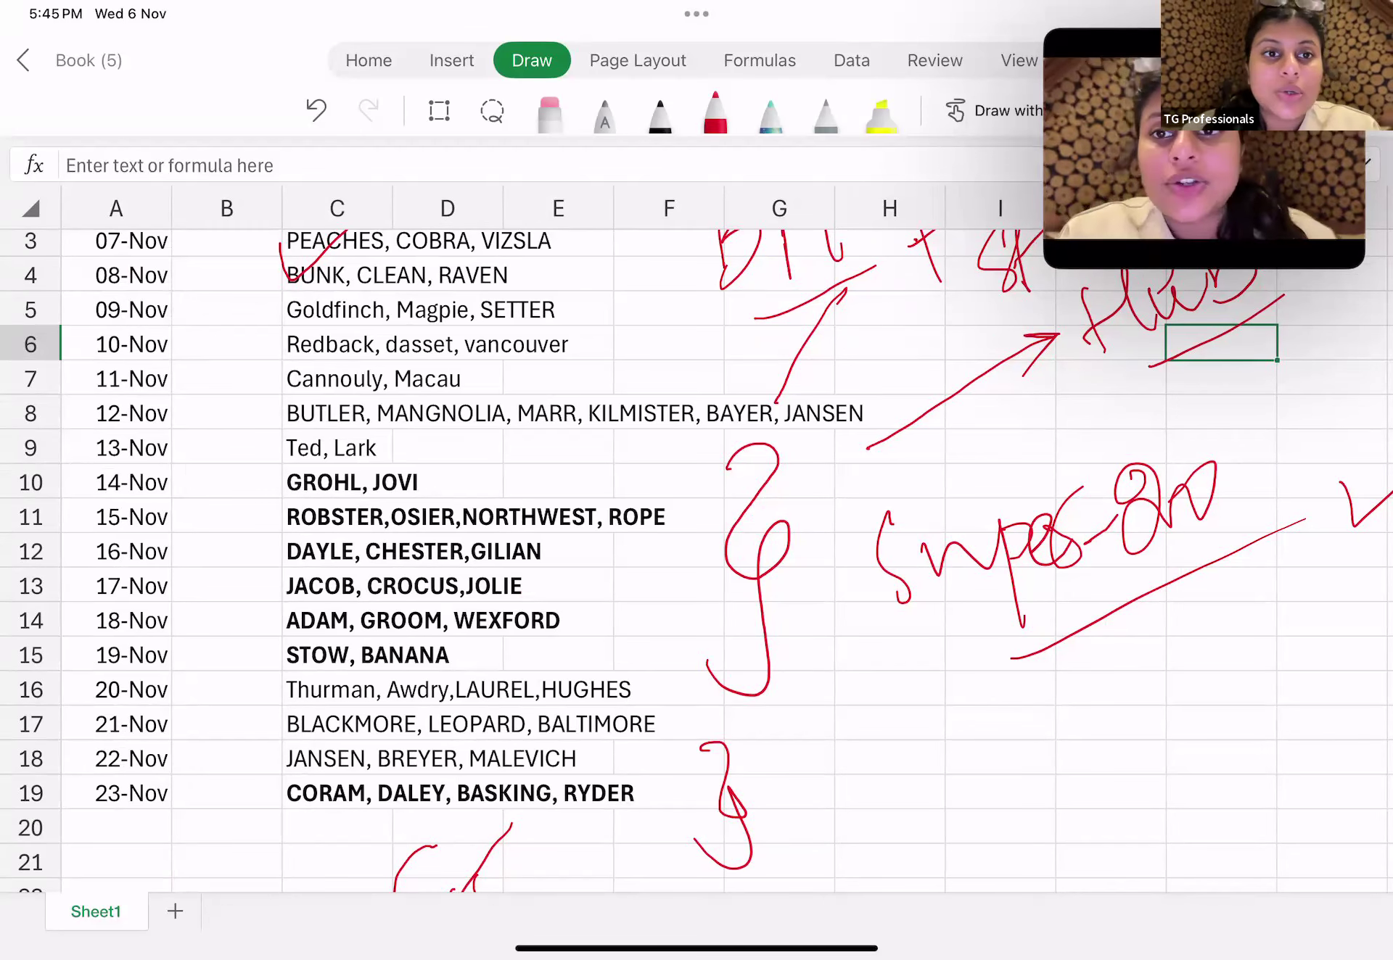
pyautogui.scroll(-3, 696, 490)
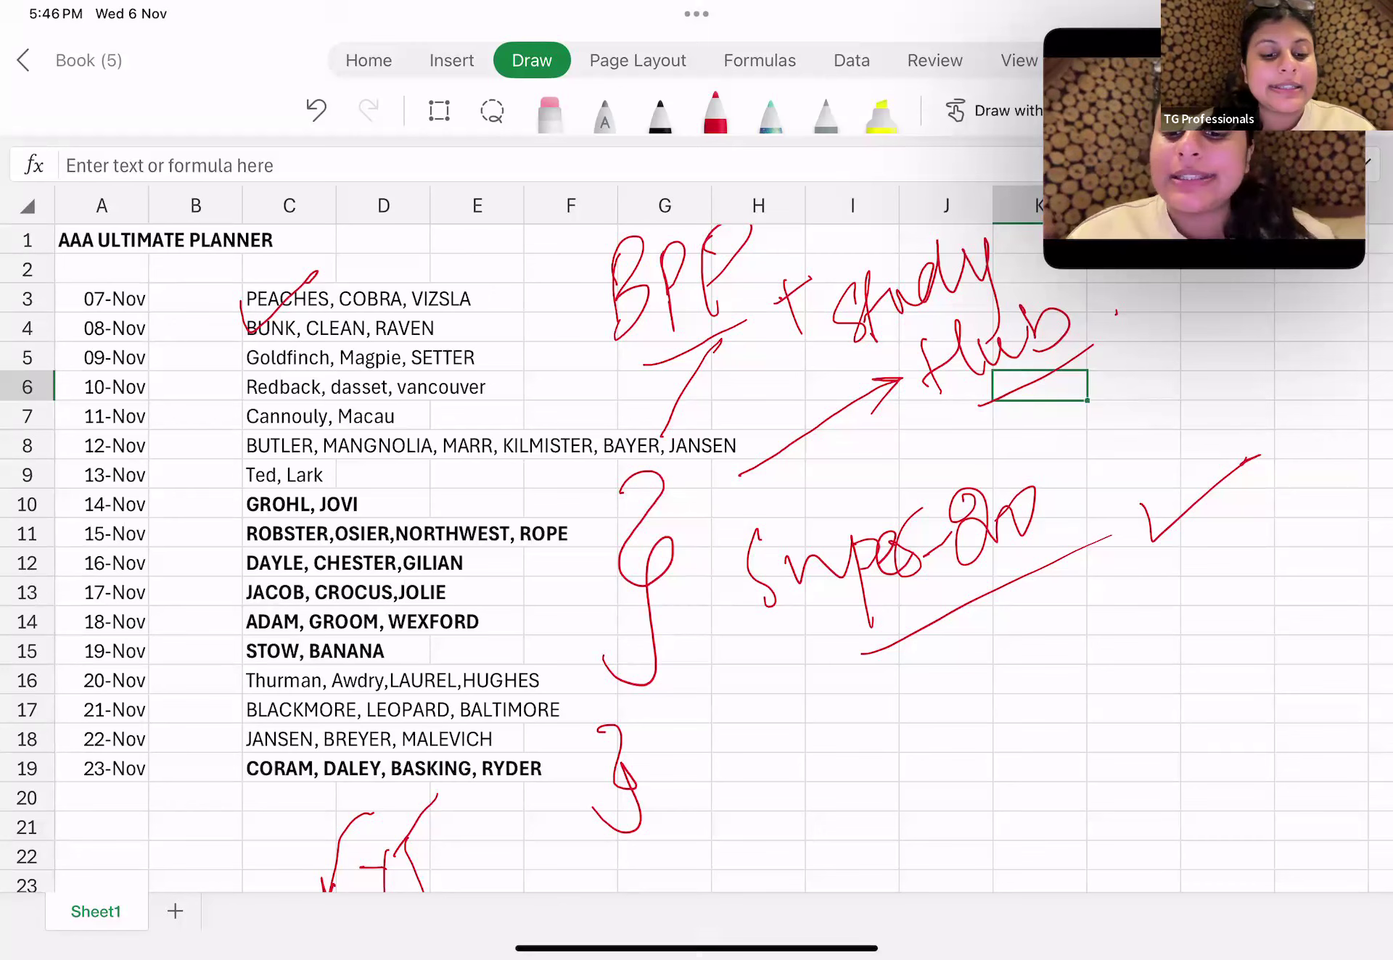
# Step: Switch to the Learnyst course in Safari and expand section 12, 'KIT Question debrief'
pyautogui.press('super+Tab')
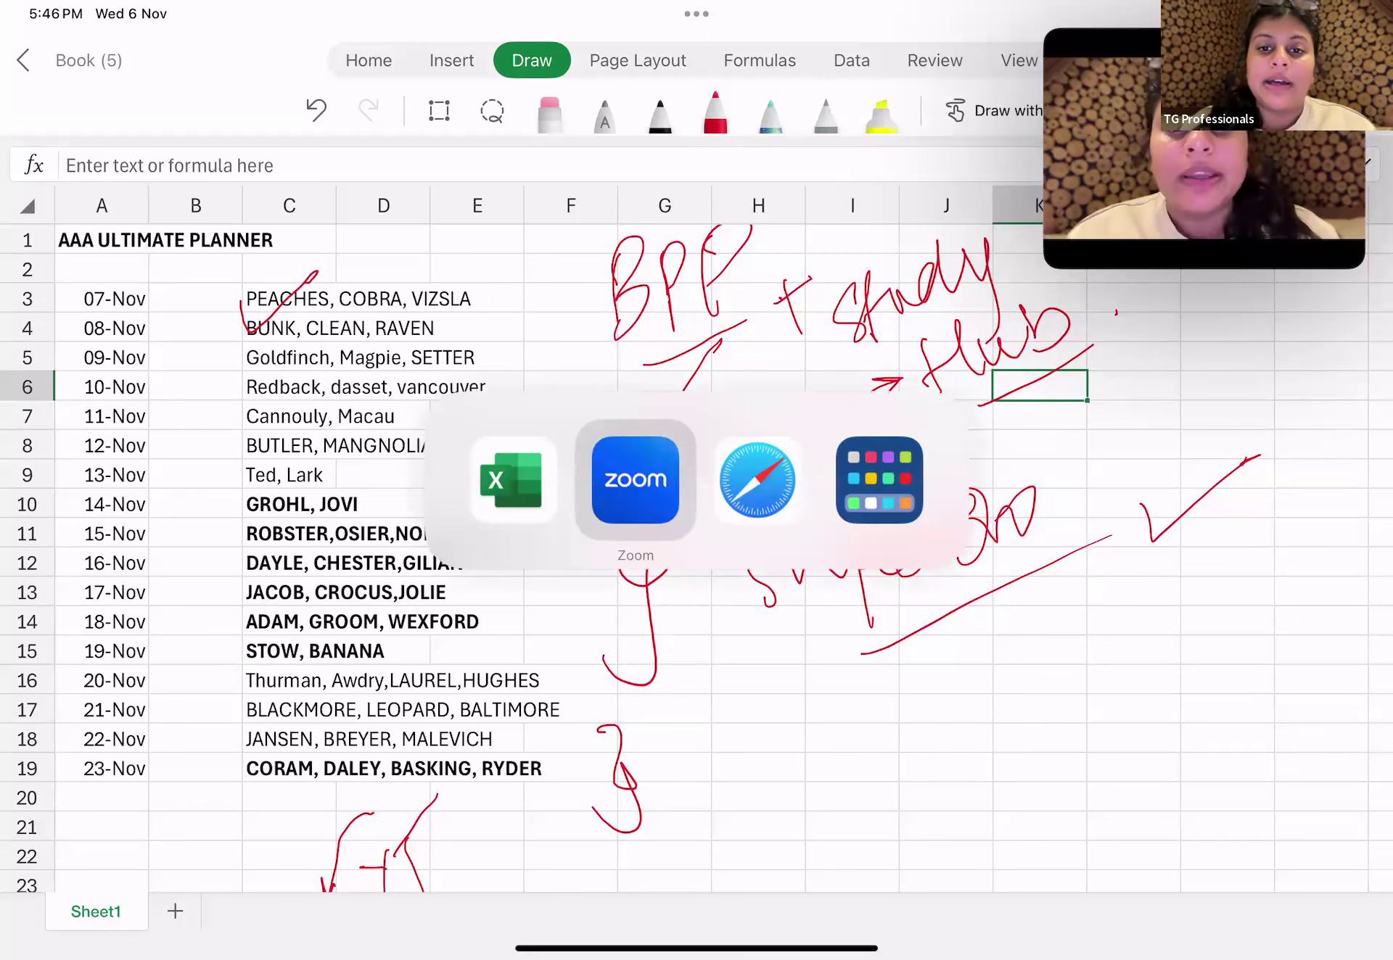
pyautogui.press('super+Tab')
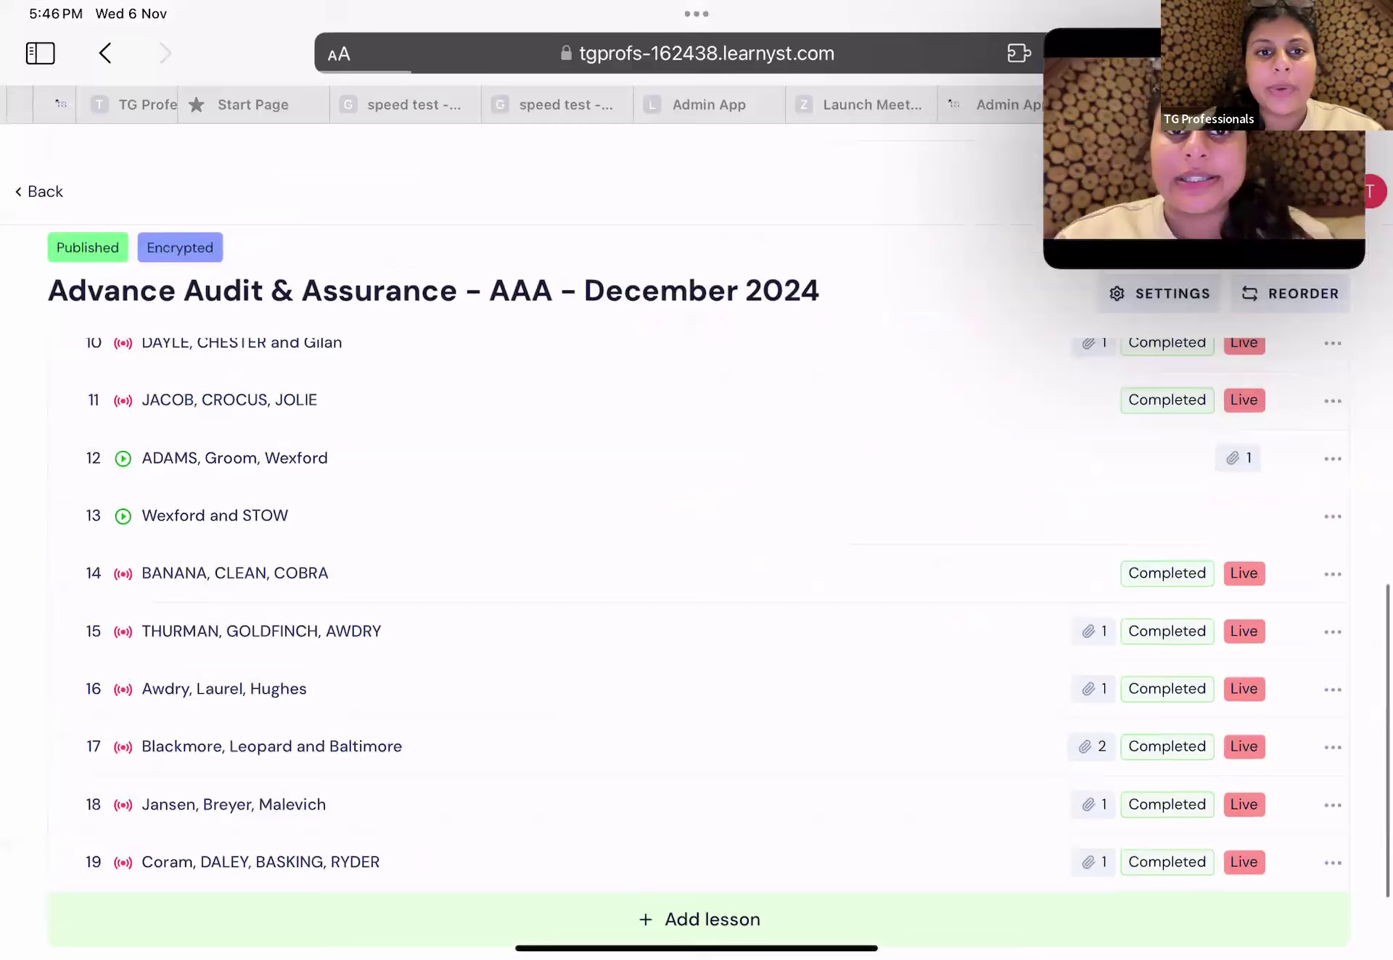
pyautogui.scroll(-5, 696, 545)
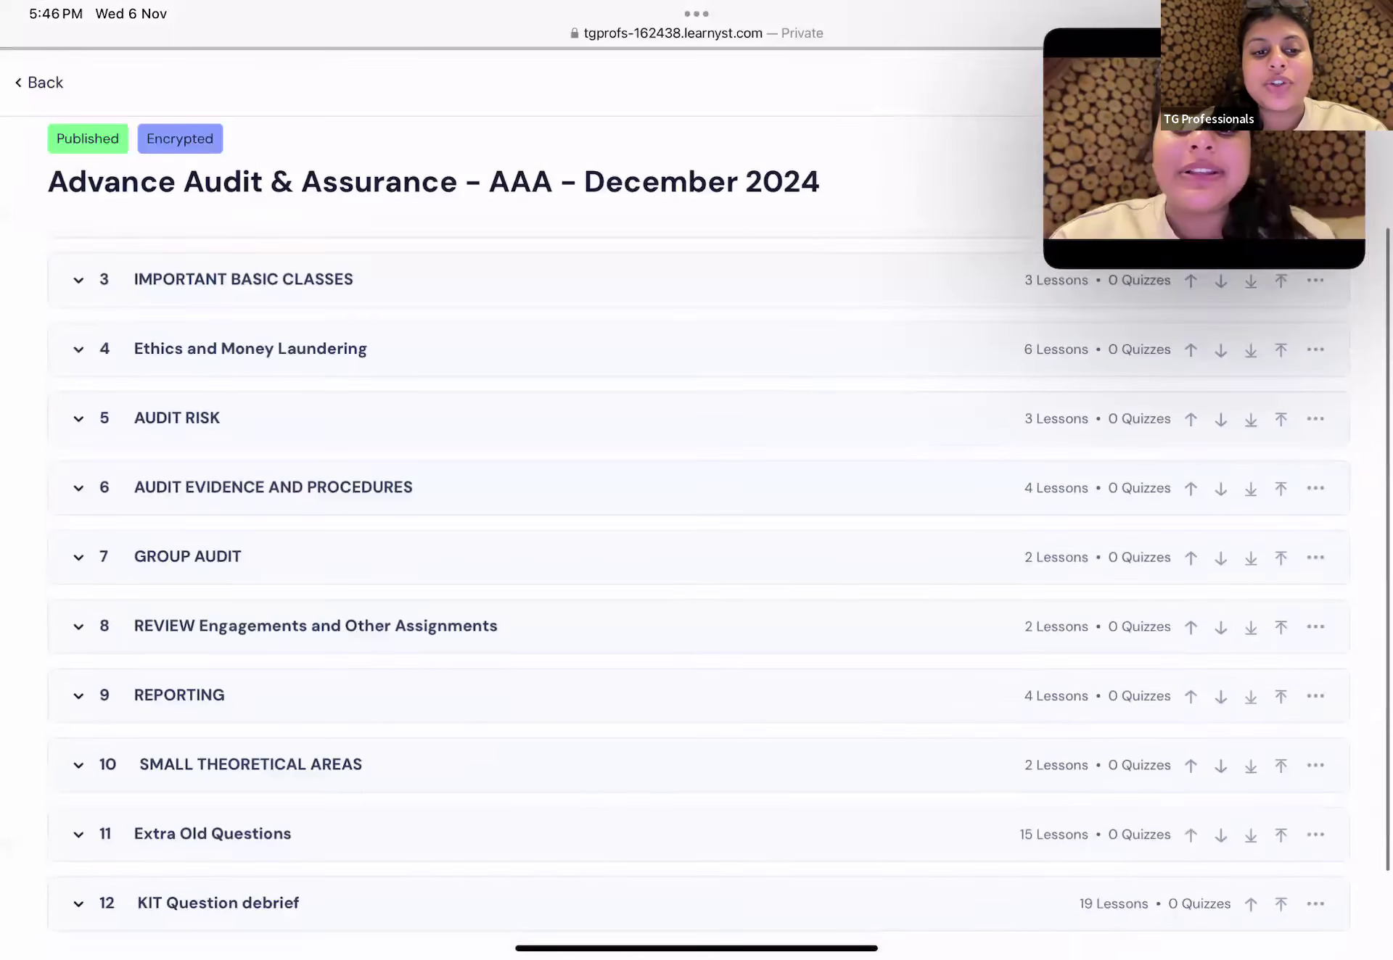
pyautogui.click(78, 810)
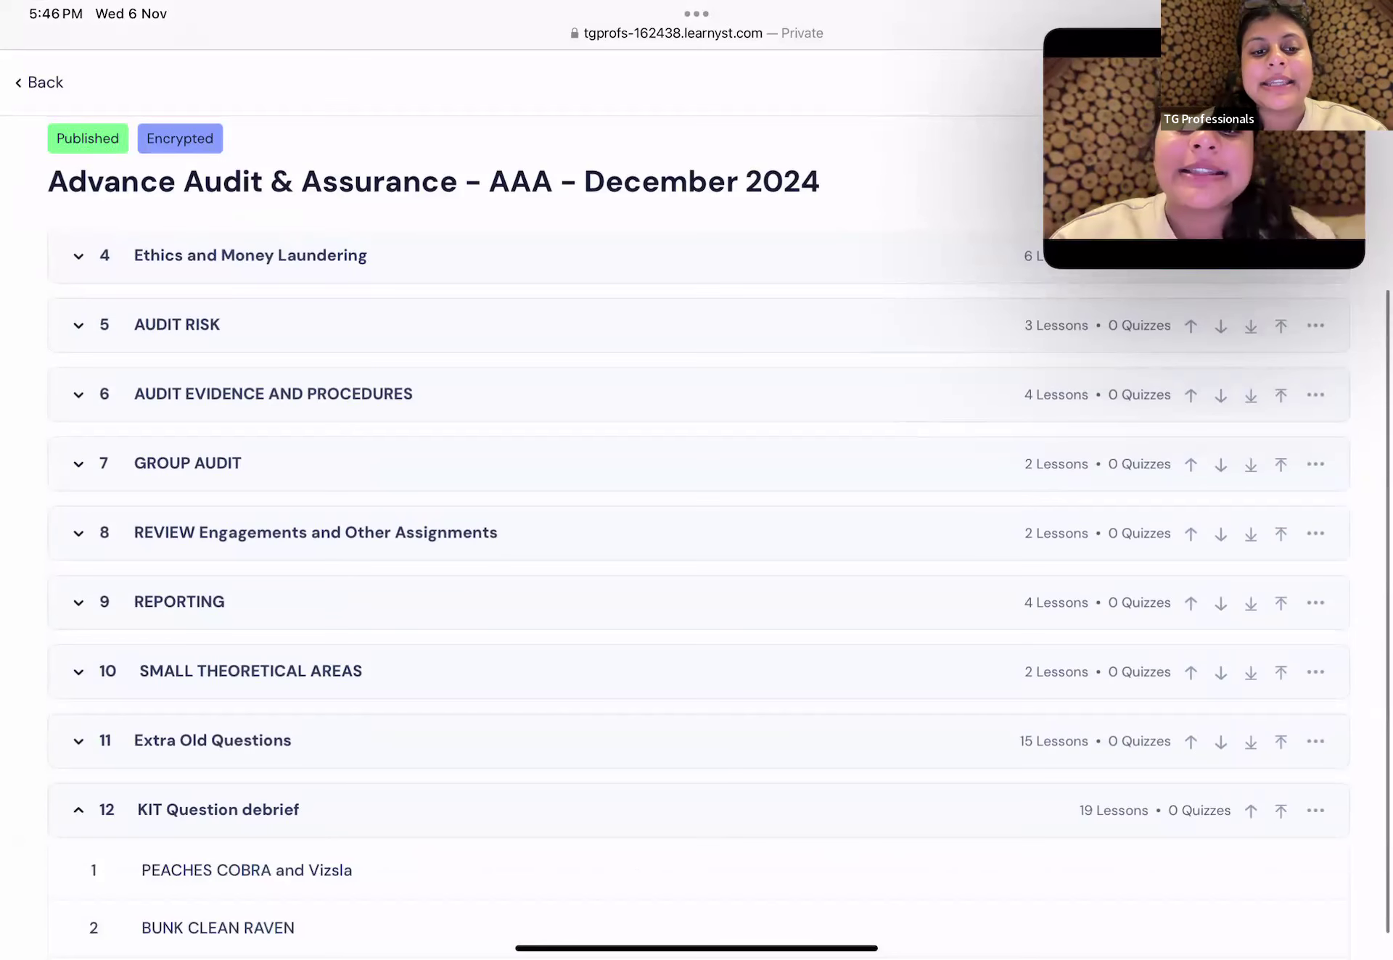
pyautogui.scroll(-5, 697, 544)
pyautogui.scroll(-5, 696, 545)
pyautogui.scroll(-3, 696, 545)
pyautogui.scroll(-3, 697, 545)
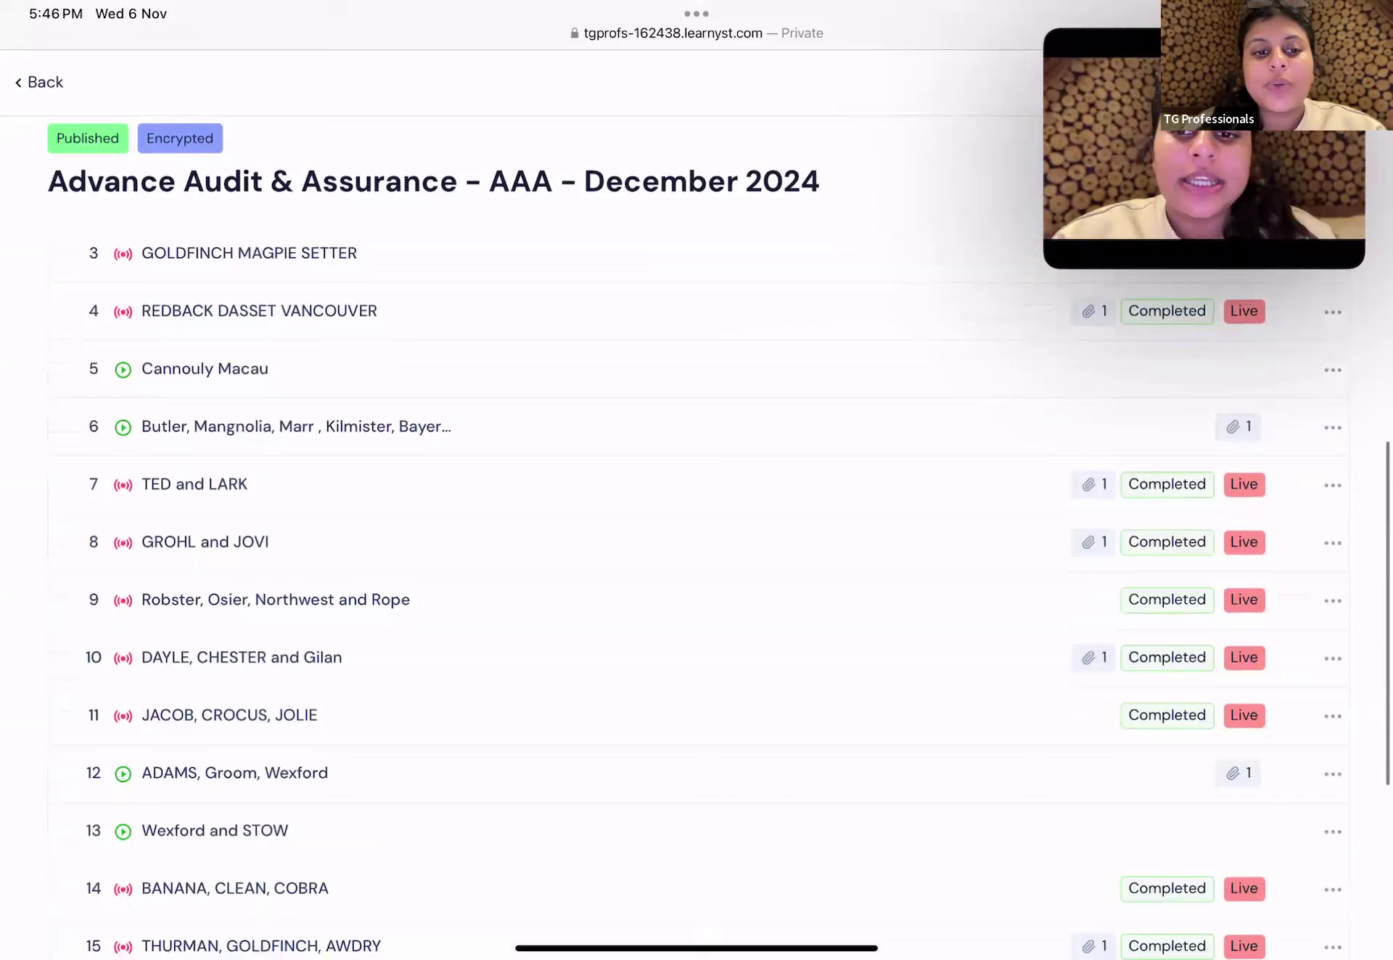
pyautogui.scroll(-3, 696, 544)
pyautogui.scroll(-3, 696, 544)
pyautogui.scroll(-2, 696, 544)
pyautogui.scroll(5, 696, 545)
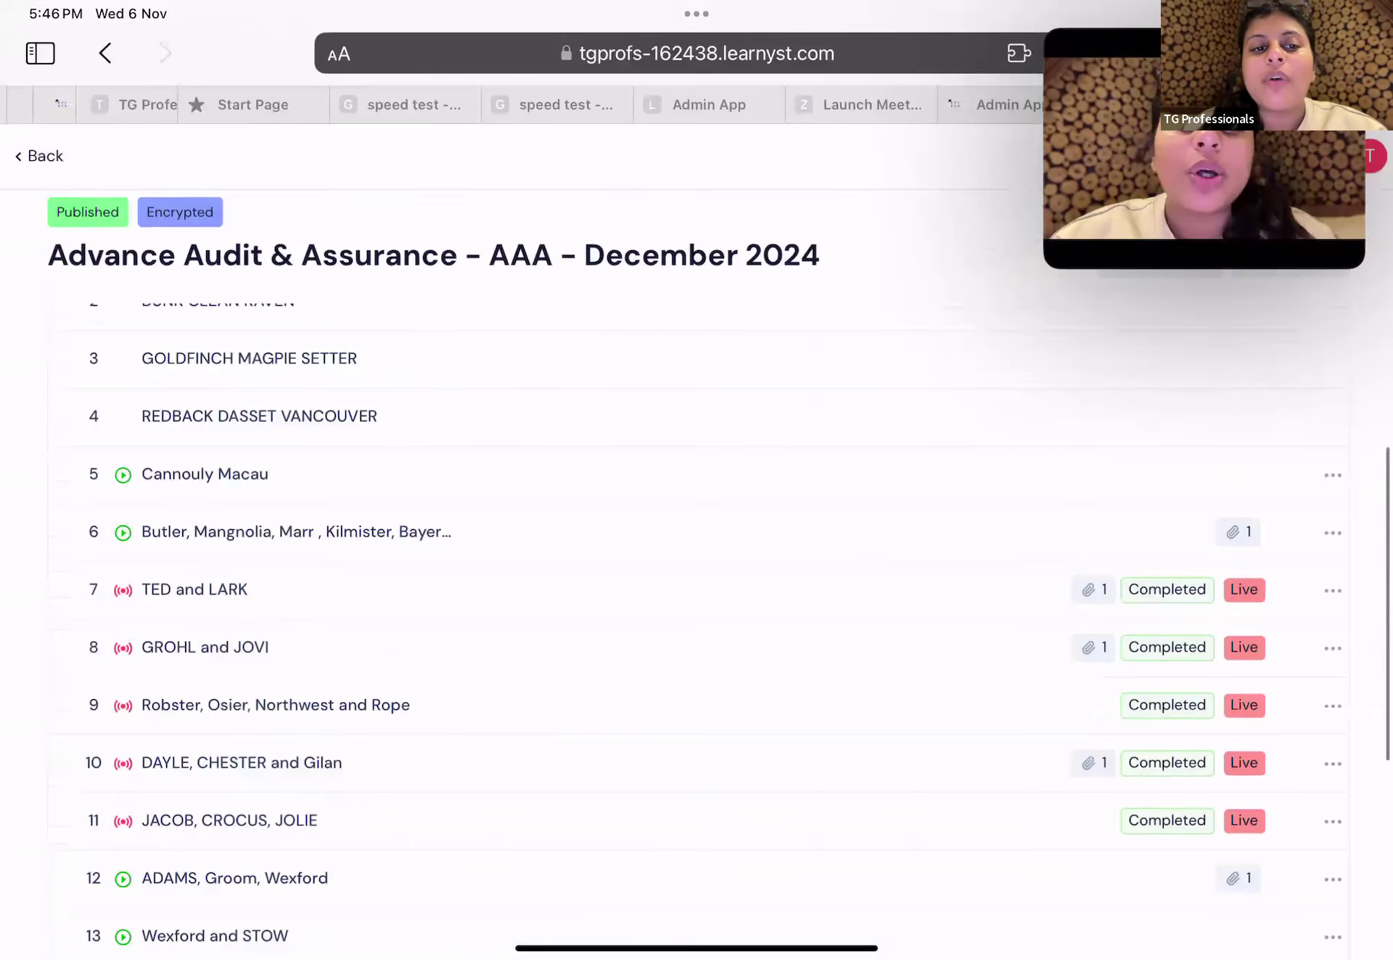
pyautogui.scroll(3, 697, 545)
pyautogui.scroll(2, 696, 545)
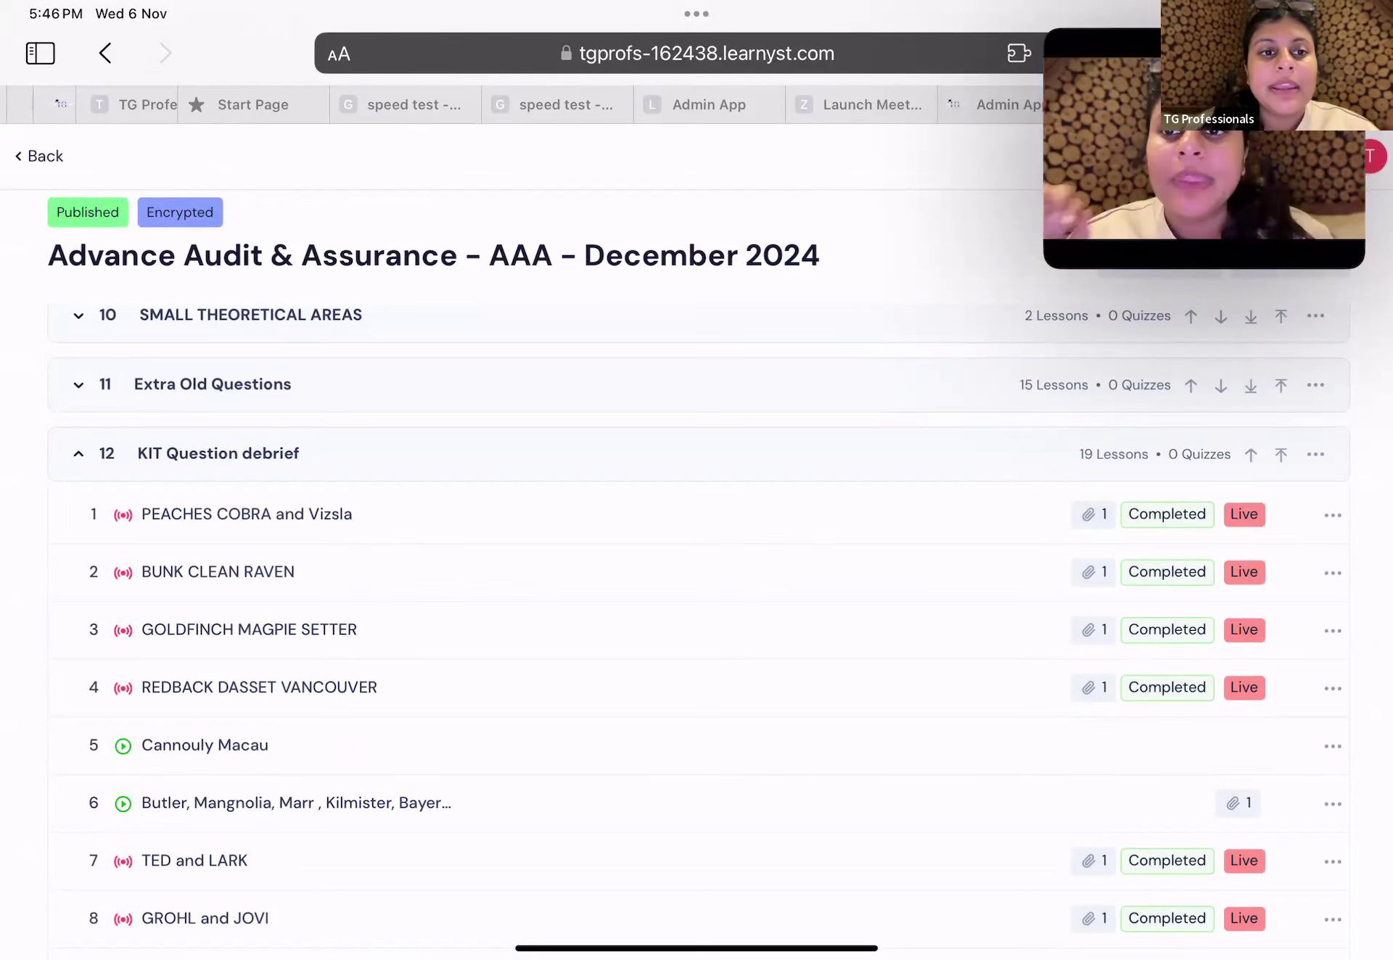
# Step: Expand section 11, 'Extra Old Questions', to list its 15 lessons
pyautogui.click(212, 383)
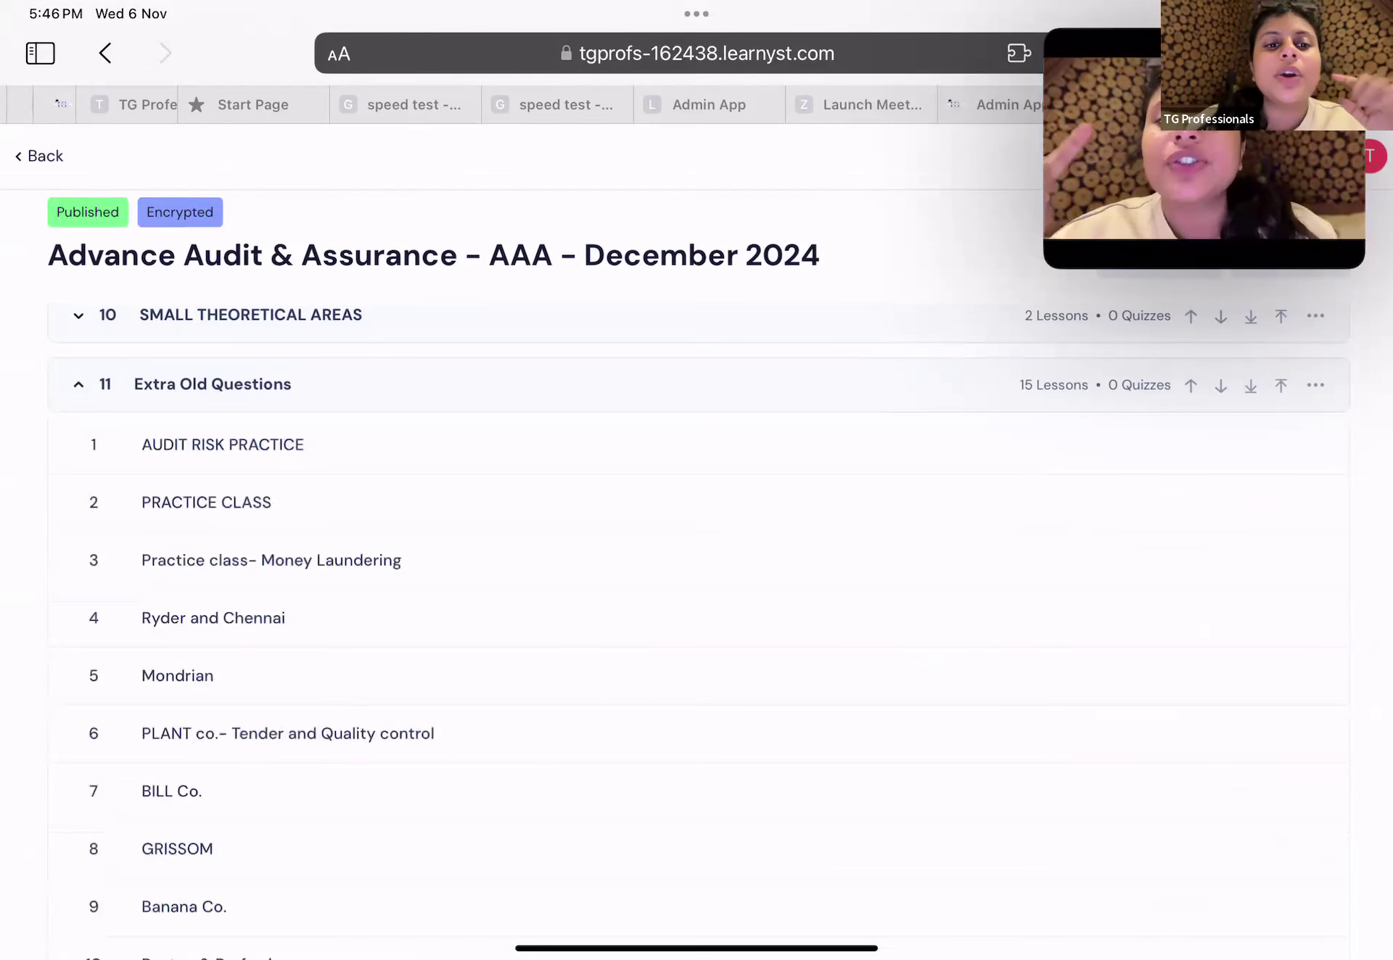
pyautogui.scroll(-3, 696, 545)
pyautogui.scroll(-2, 696, 544)
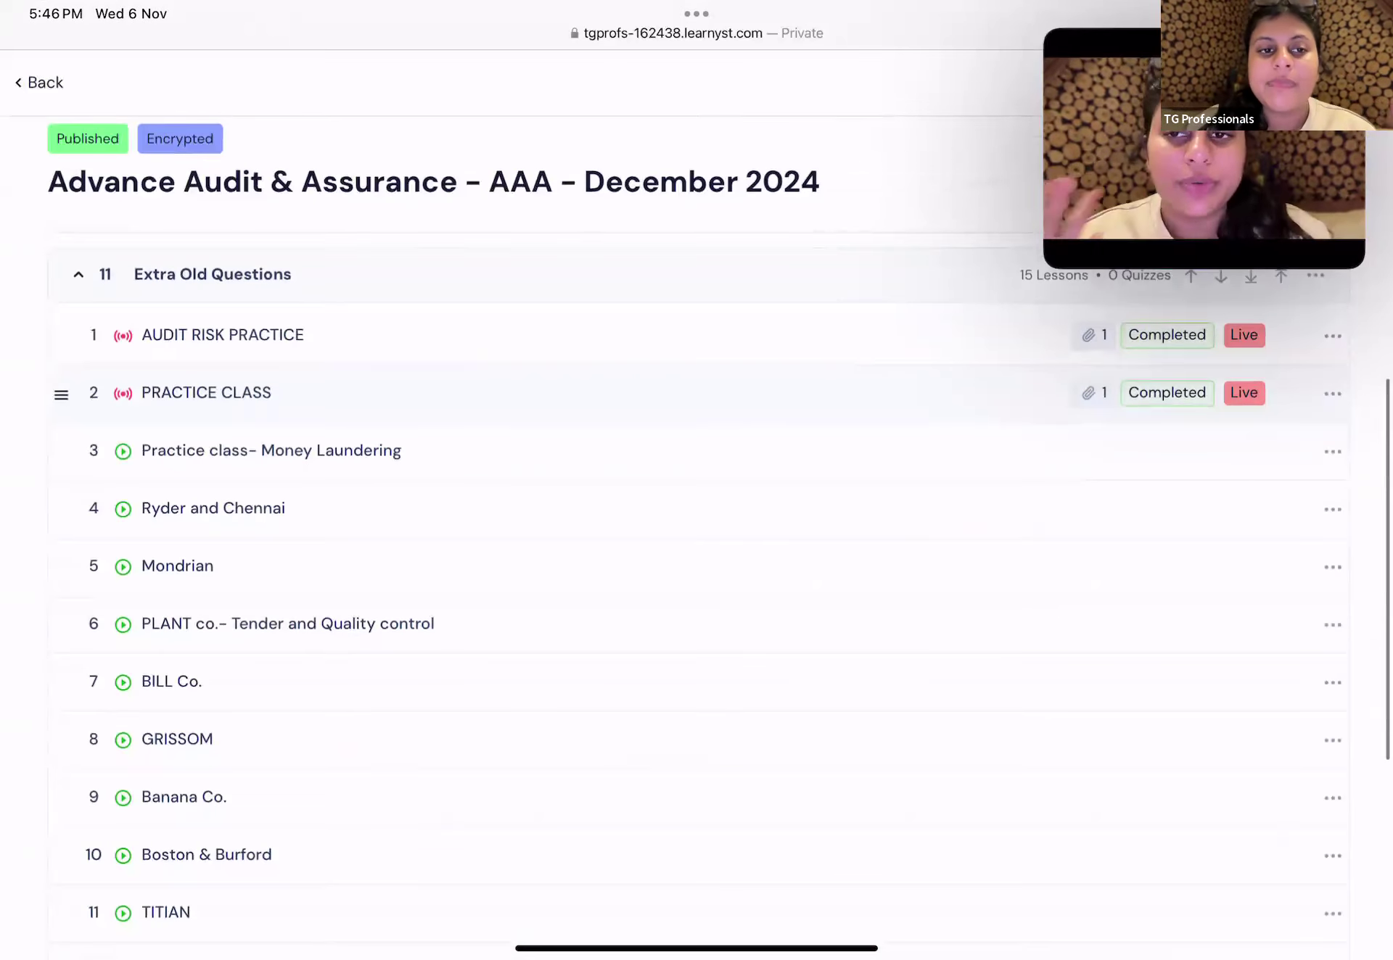
pyautogui.scroll(-3, 696, 545)
pyautogui.scroll(-2, 696, 545)
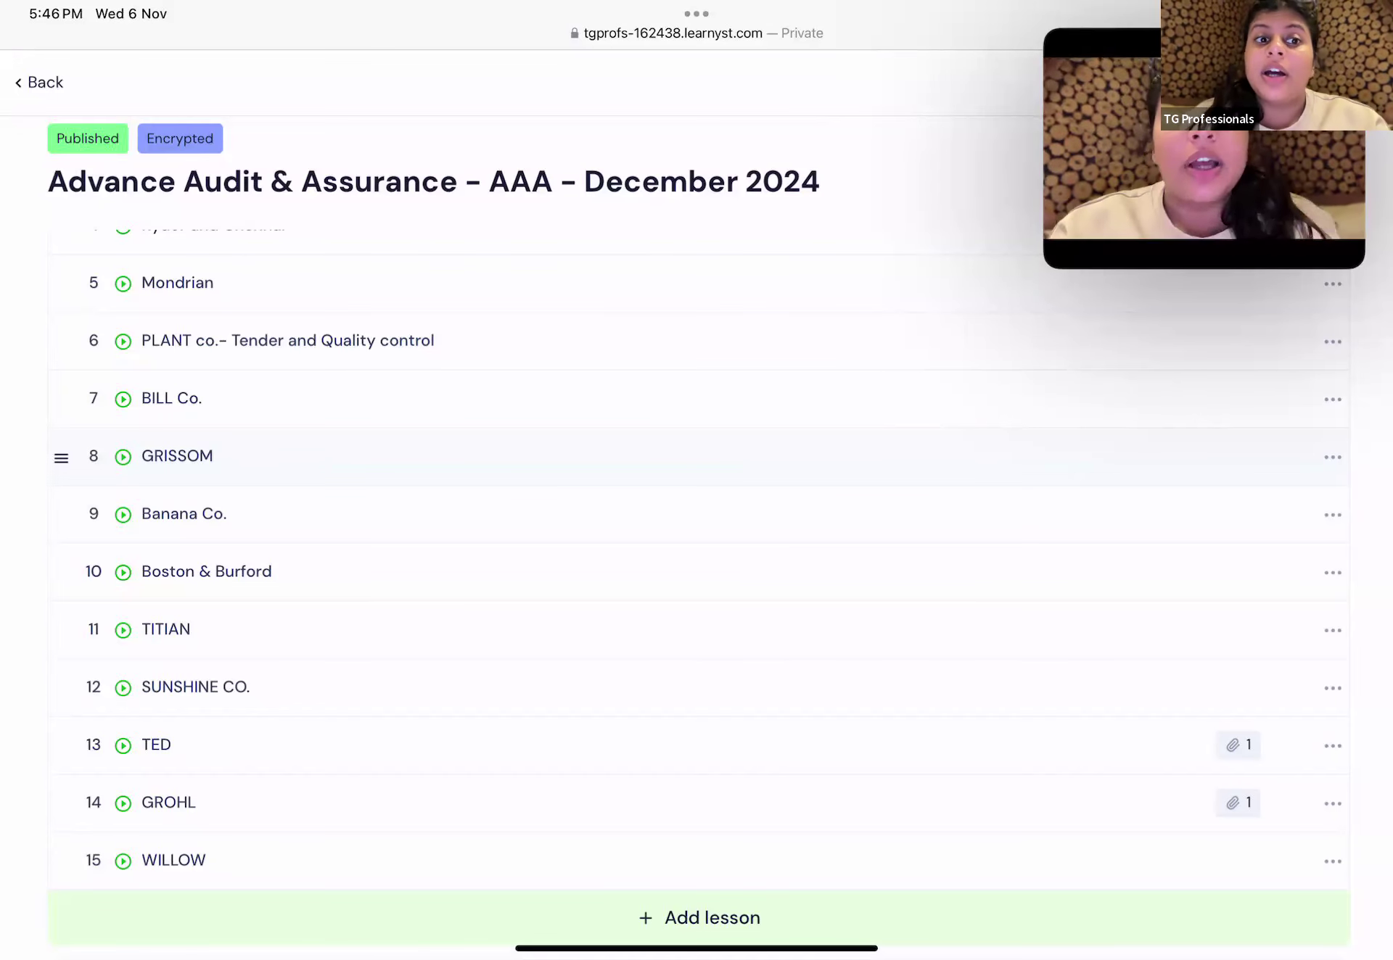
pyautogui.scroll(2, 696, 544)
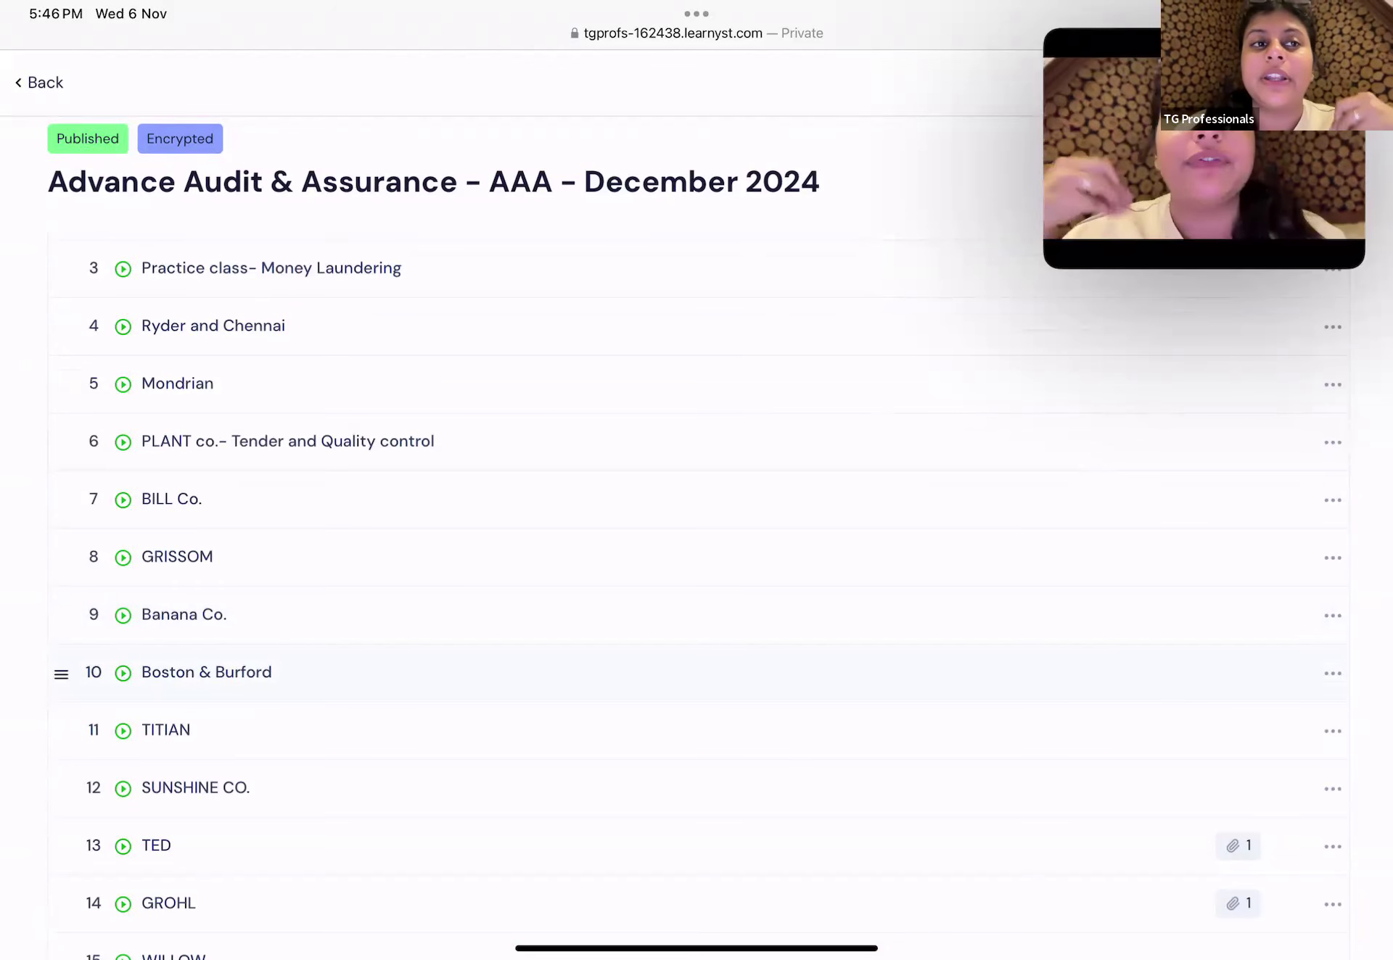
pyautogui.scroll(2, 696, 545)
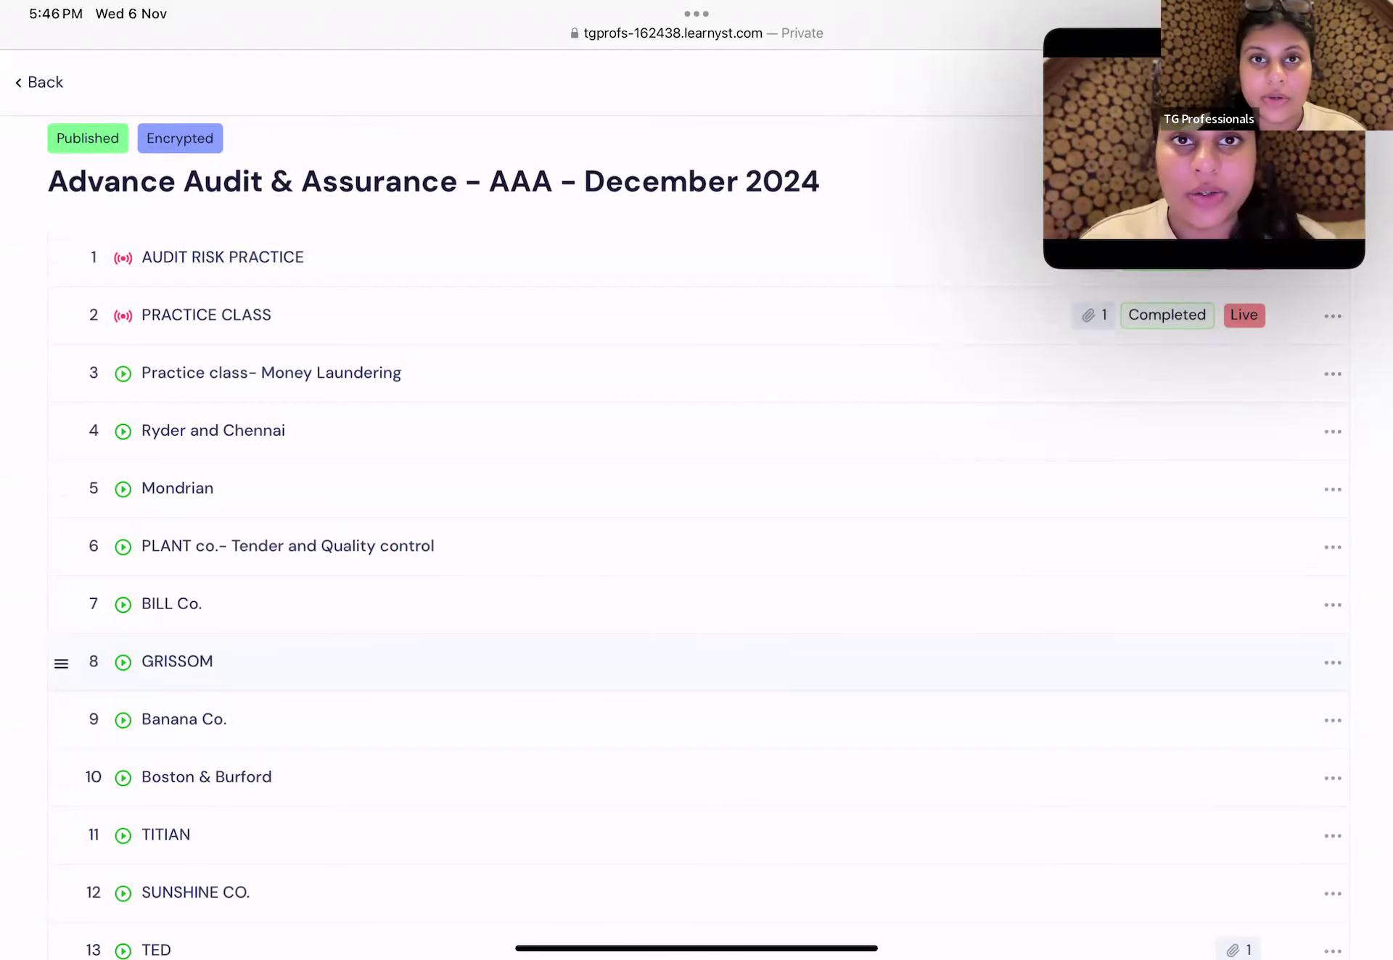
pyautogui.scroll(-5, 696, 544)
pyautogui.scroll(1, 696, 545)
pyautogui.scroll(-5, 696, 544)
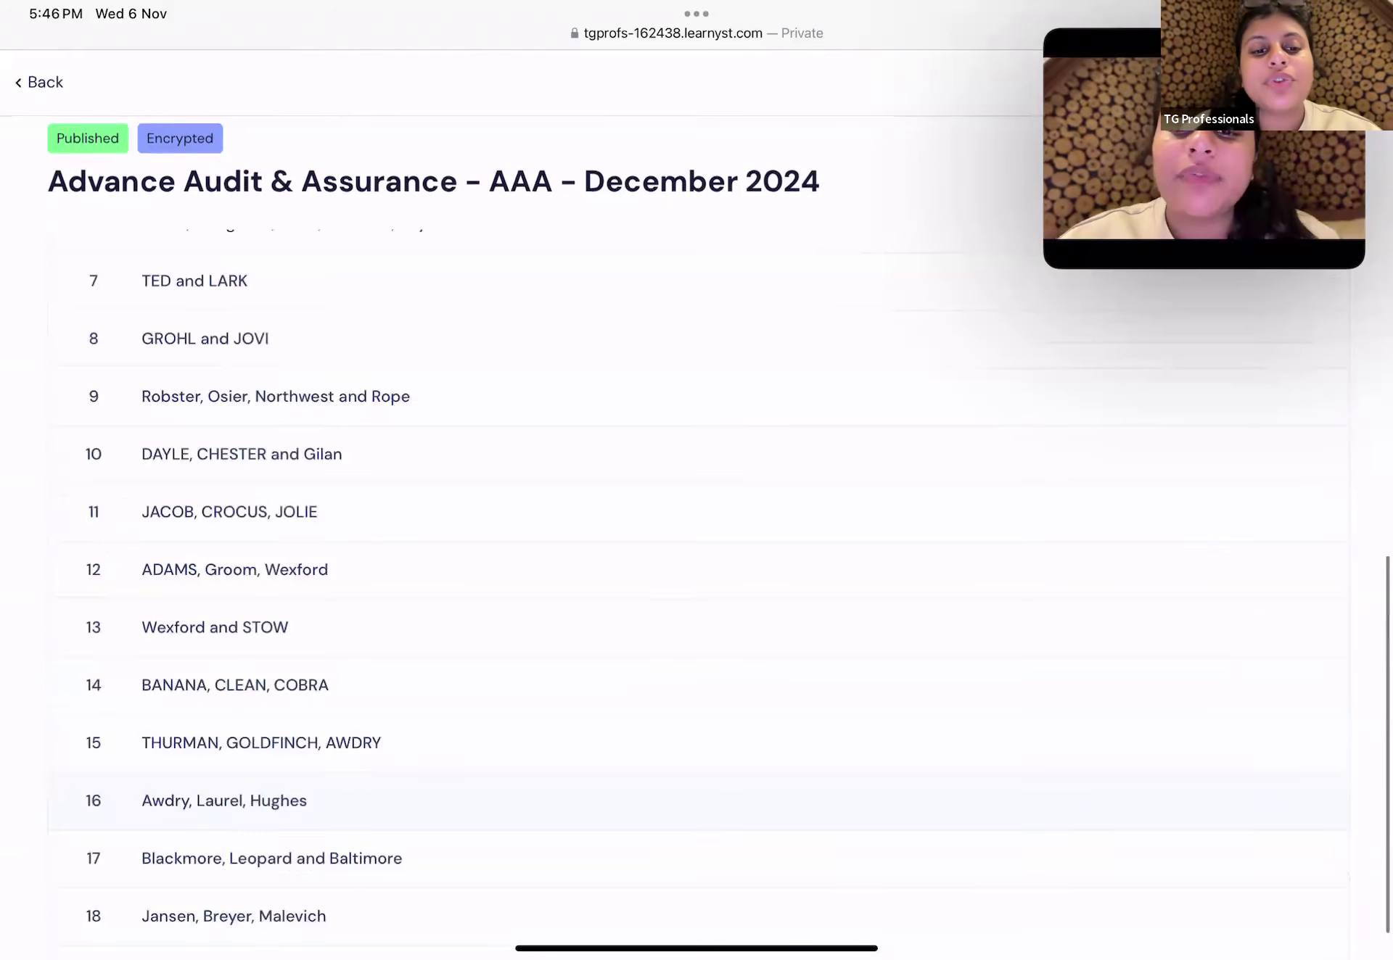
pyautogui.scroll(-3, 697, 545)
pyautogui.scroll(-1, 696, 544)
pyautogui.scroll(2, 696, 545)
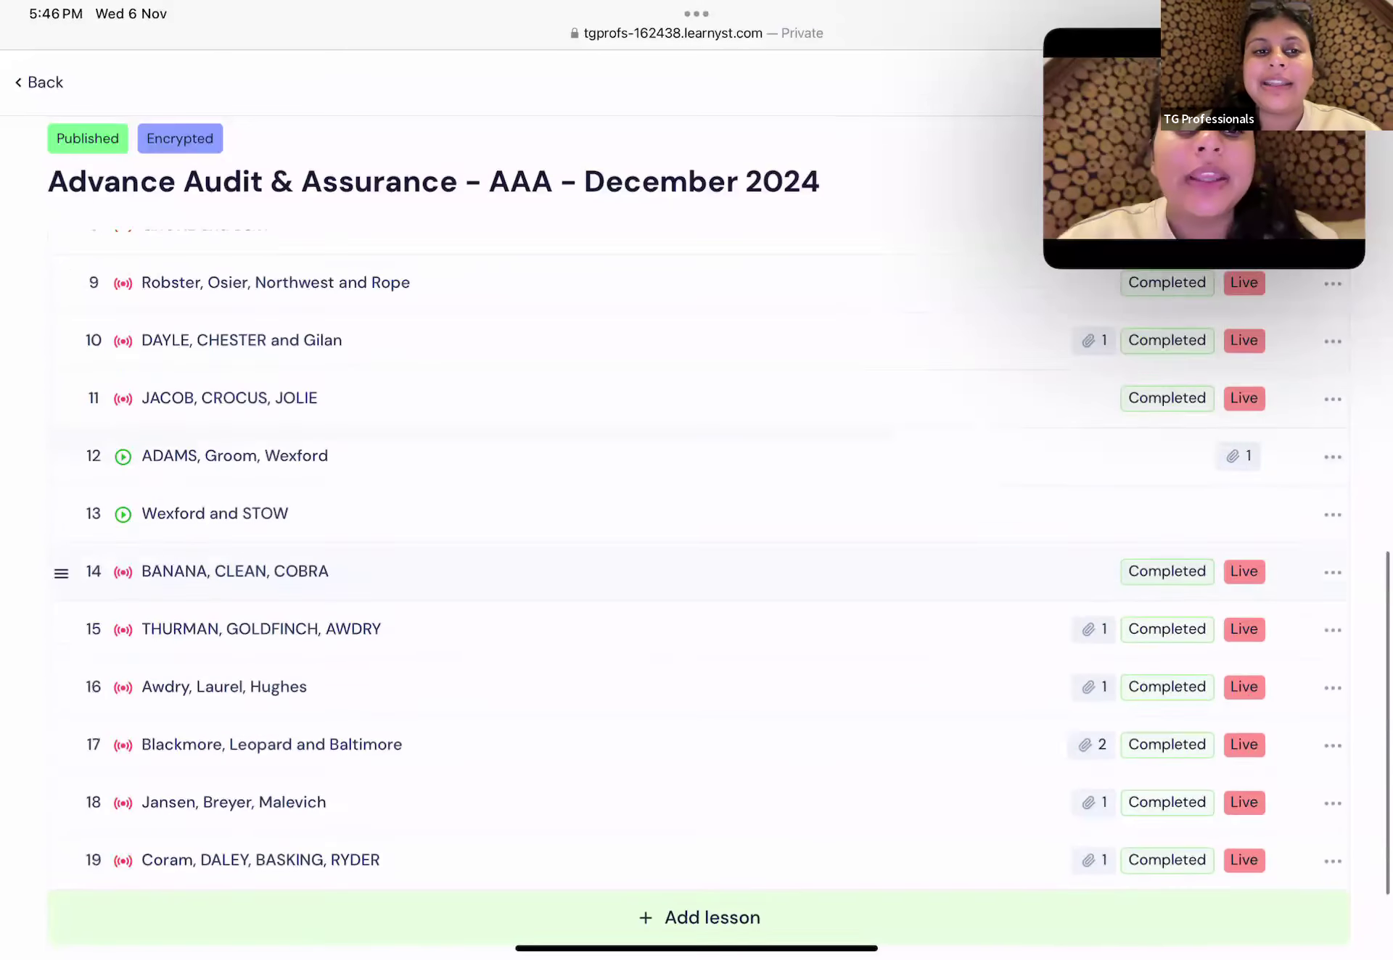
pyautogui.scroll(3, 696, 545)
pyautogui.scroll(2, 697, 545)
pyautogui.scroll(2, 696, 545)
pyautogui.scroll(1, 696, 545)
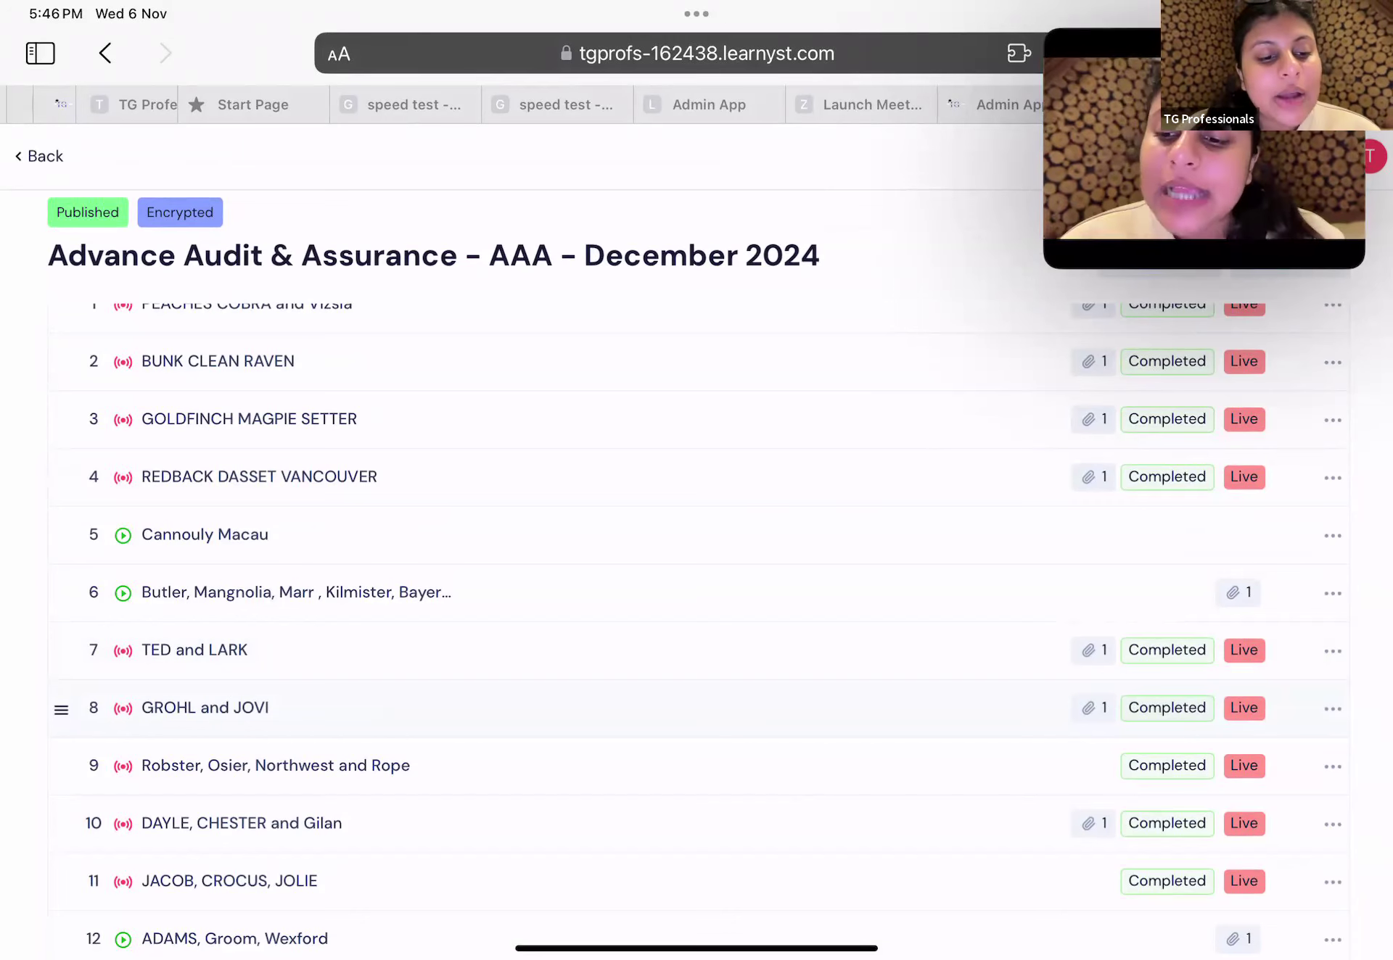
# Step: Bring up the app switcher with Cmd+Tab to go back to Zoom
pyautogui.press('super+Tab')
pyautogui.press('super+Tab')
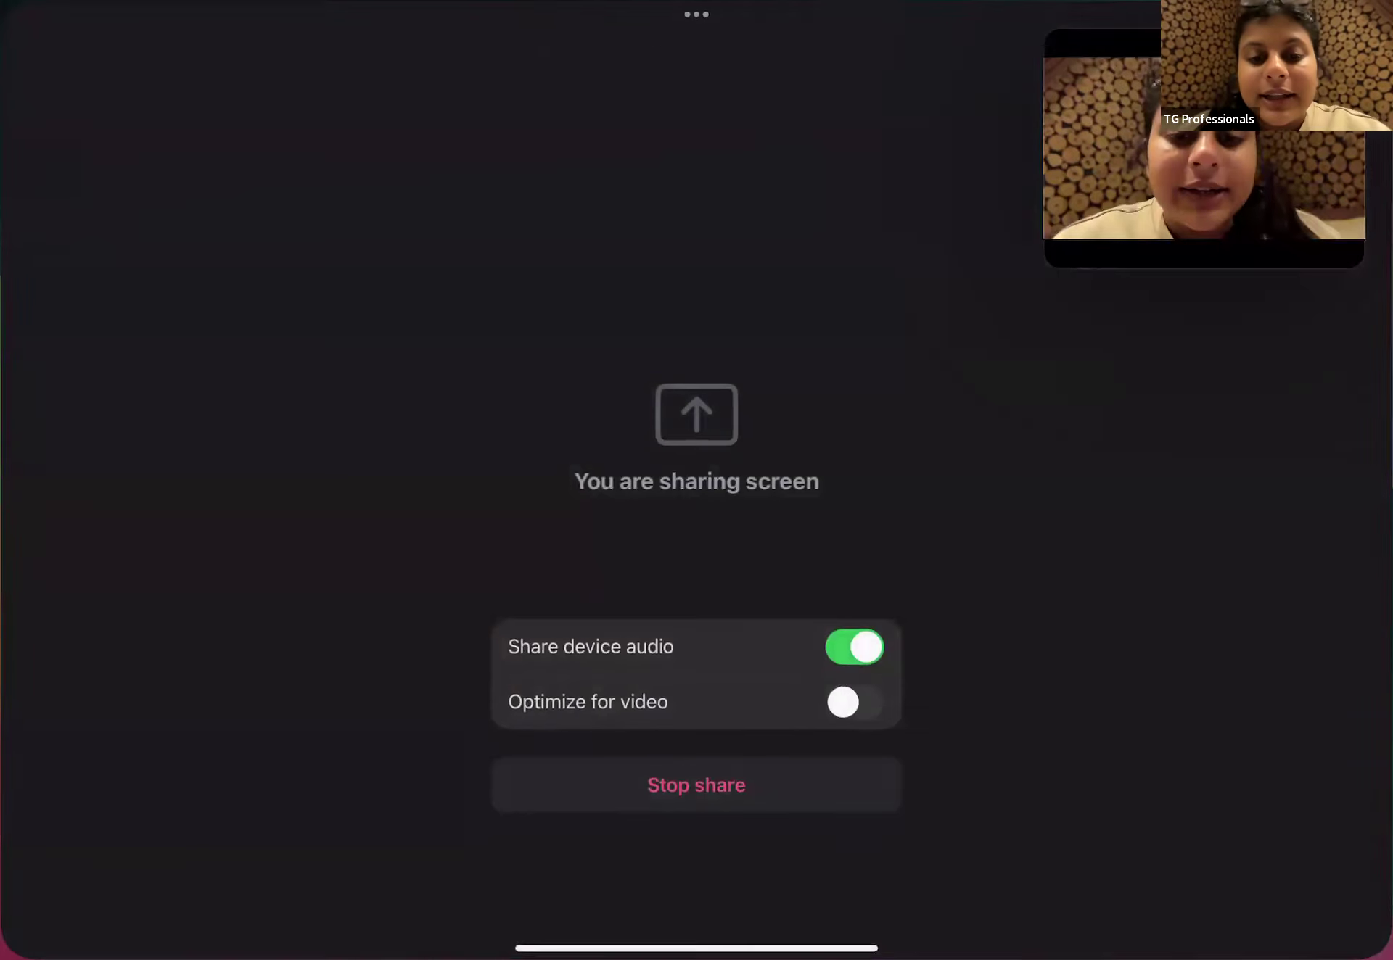